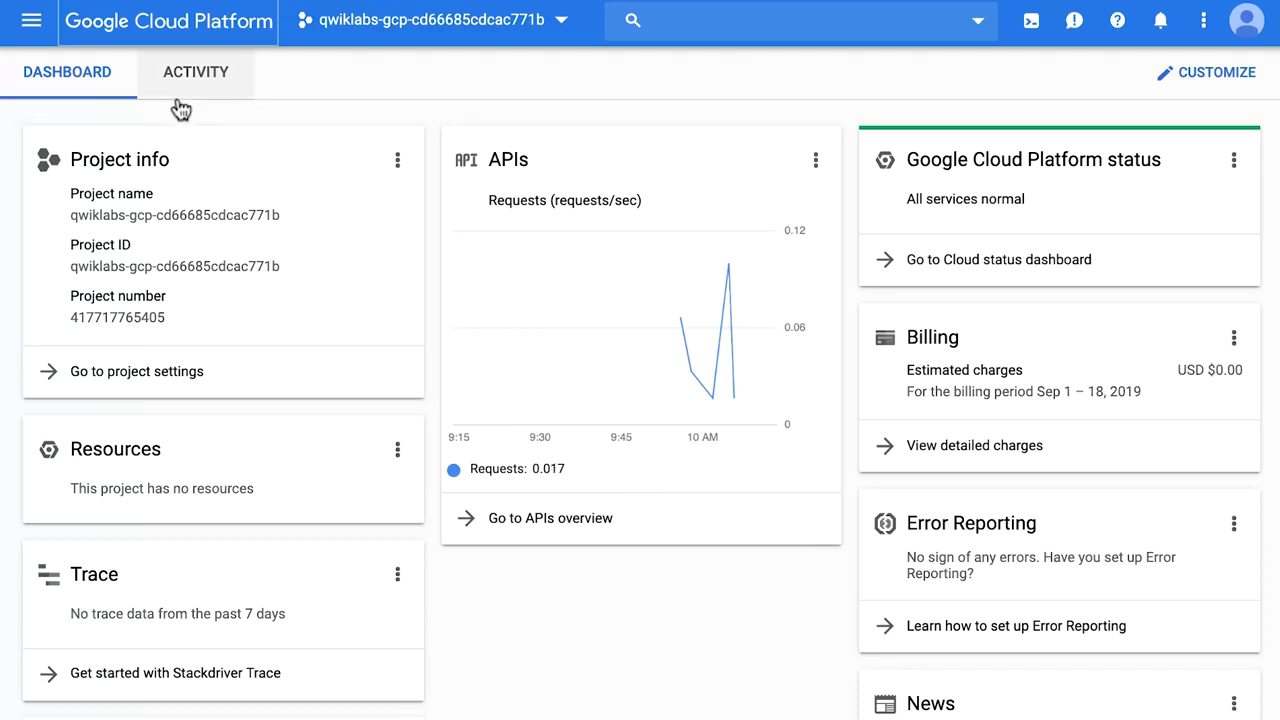
- Open BigQuery from the Big Data services of the cloud console
{"action": "left_click", "coordinate": [26, 22]}
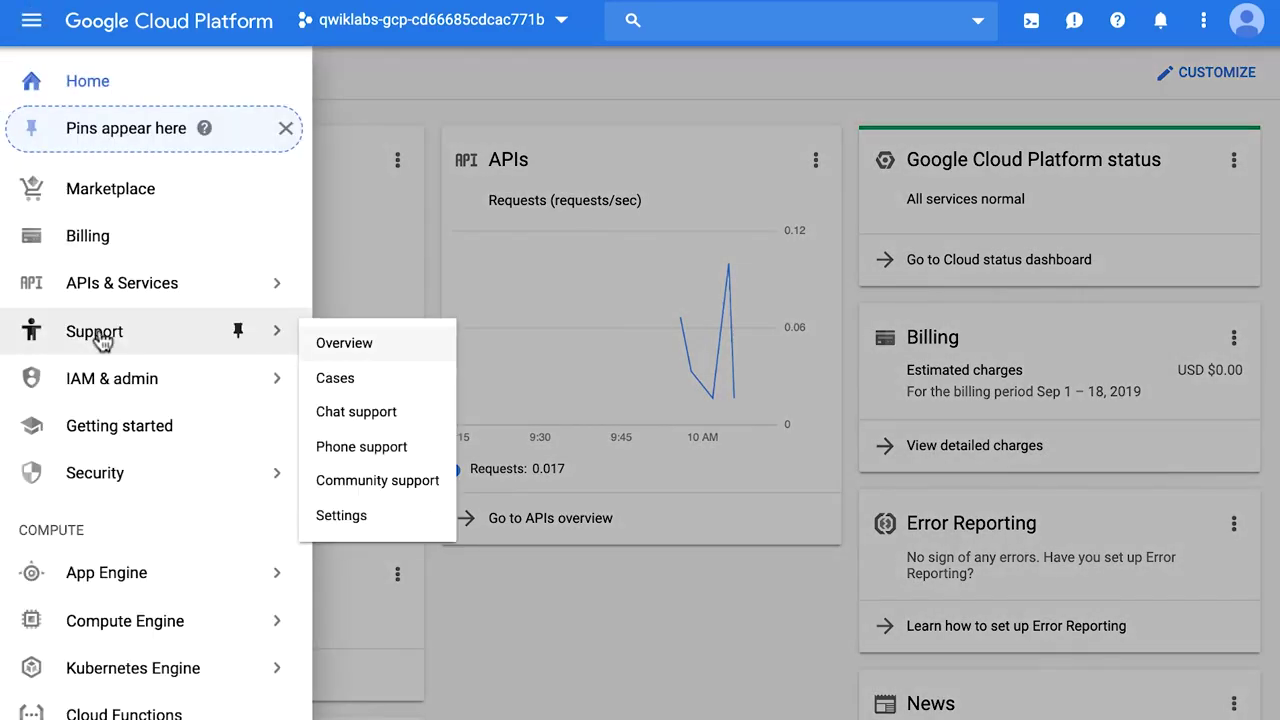
{"action": "scroll", "coordinate": [106, 552], "scroll_direction": "down", "scroll_amount": 5}
{"action": "scroll", "coordinate": [108, 556], "scroll_direction": "down", "scroll_amount": 9}
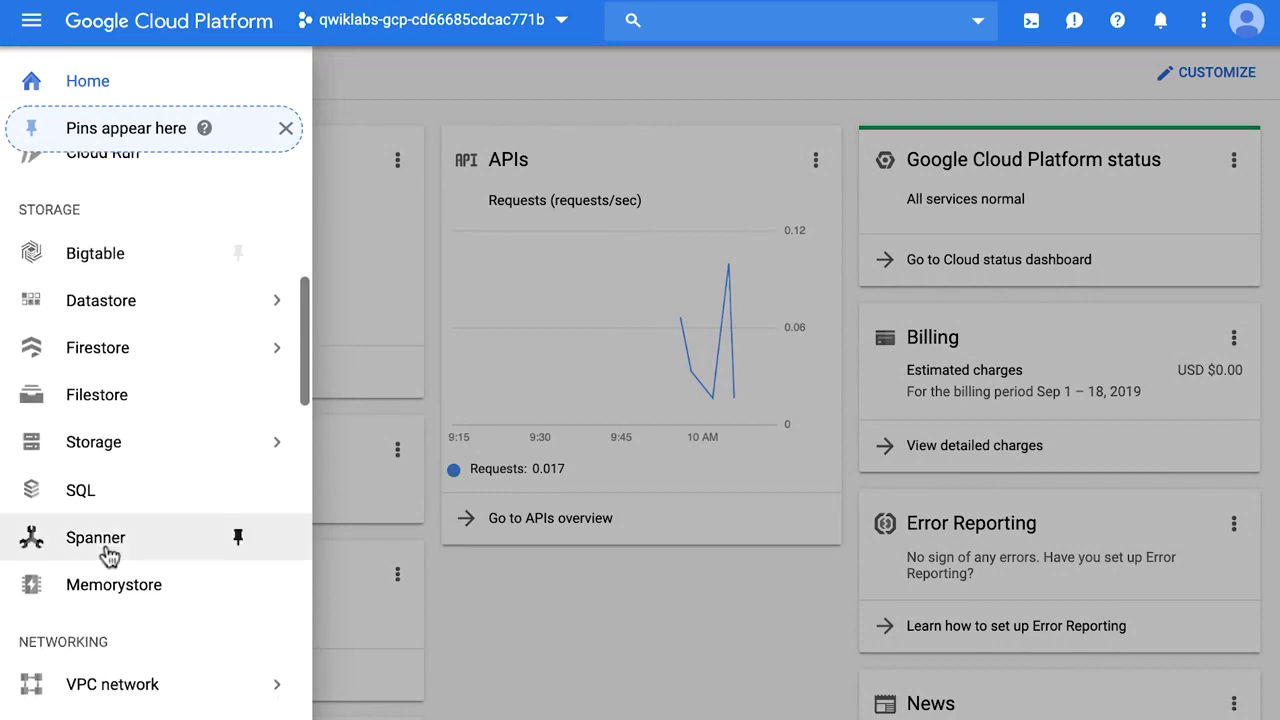
{"action": "scroll", "coordinate": [104, 540], "scroll_direction": "down", "scroll_amount": 7}
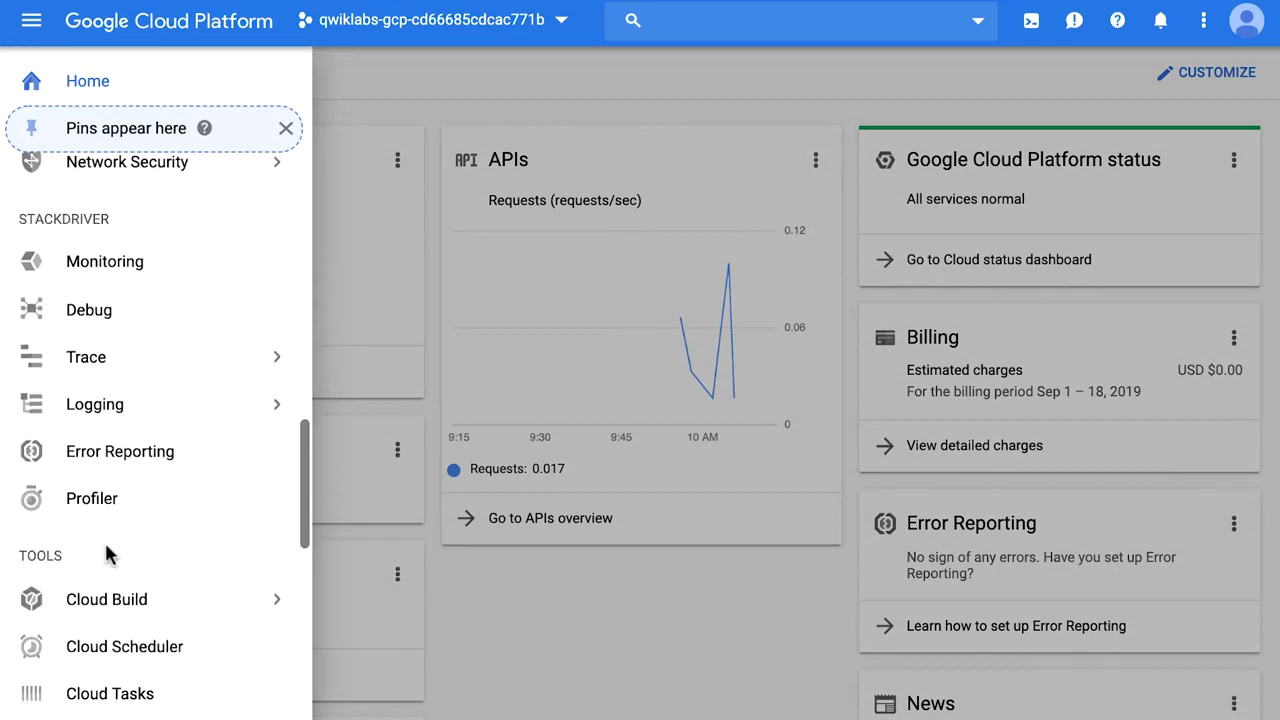
{"action": "scroll", "coordinate": [142, 626], "scroll_direction": "down", "scroll_amount": 2}
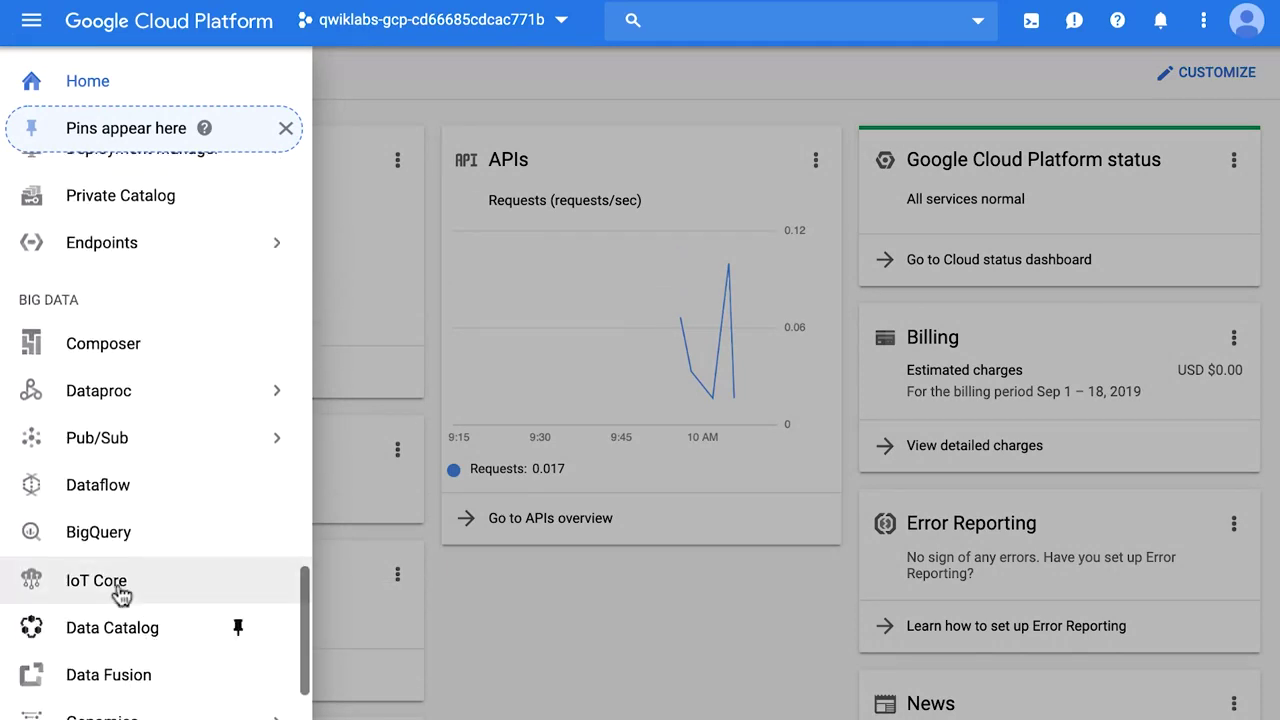
{"action": "left_click", "coordinate": [88, 535]}
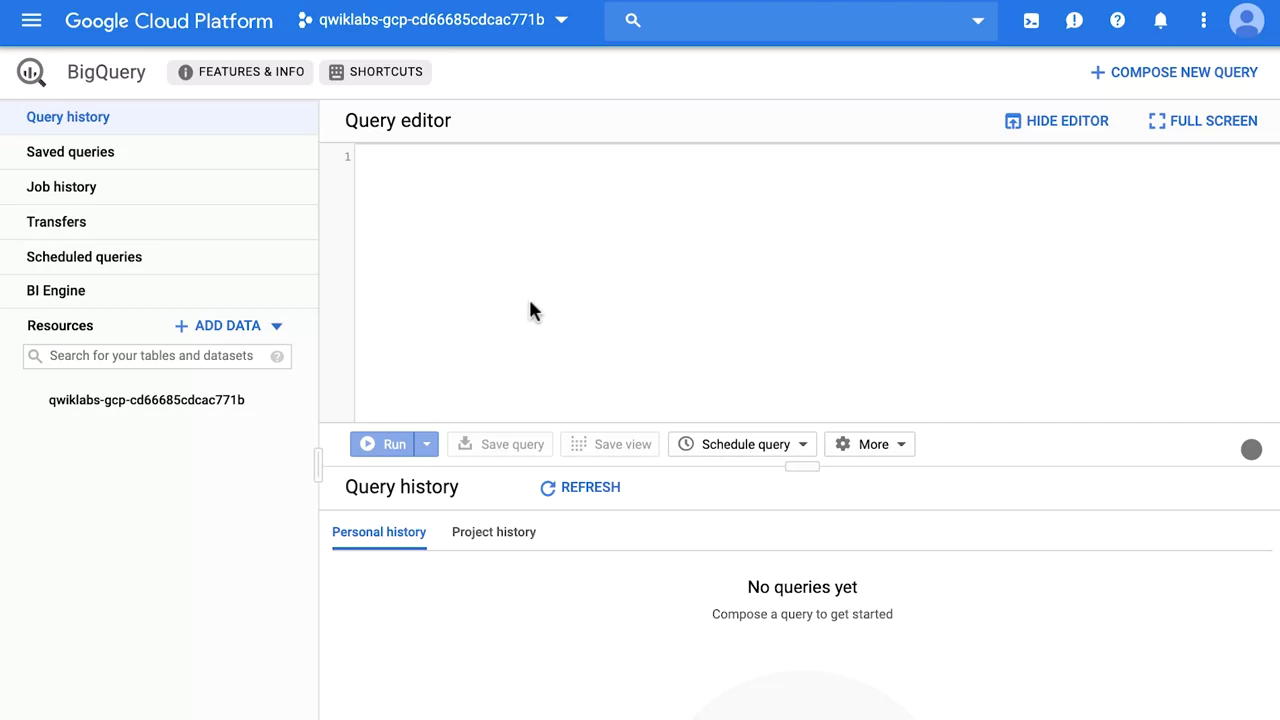
- Create a dataset with the ID ai4f in the current project, keeping the default location, expiration and encryption
{"action": "left_click", "coordinate": [160, 402]}
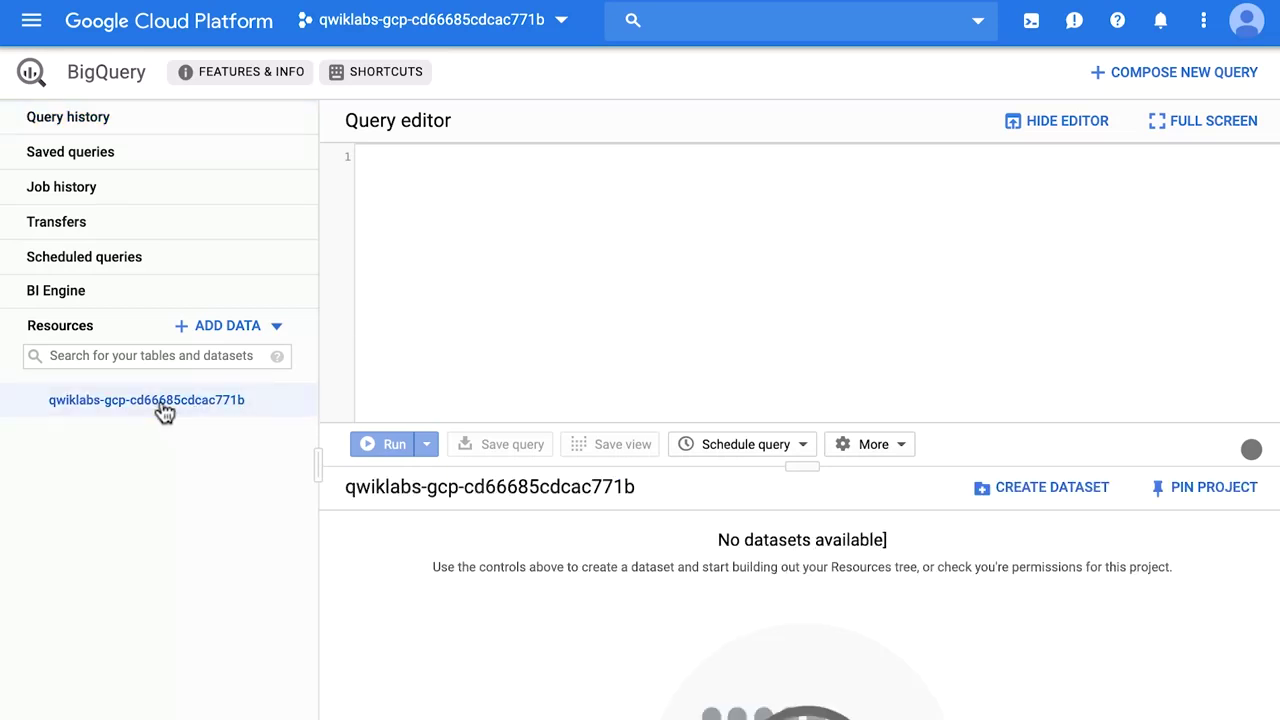
{"action": "left_click", "coordinate": [1030, 486]}
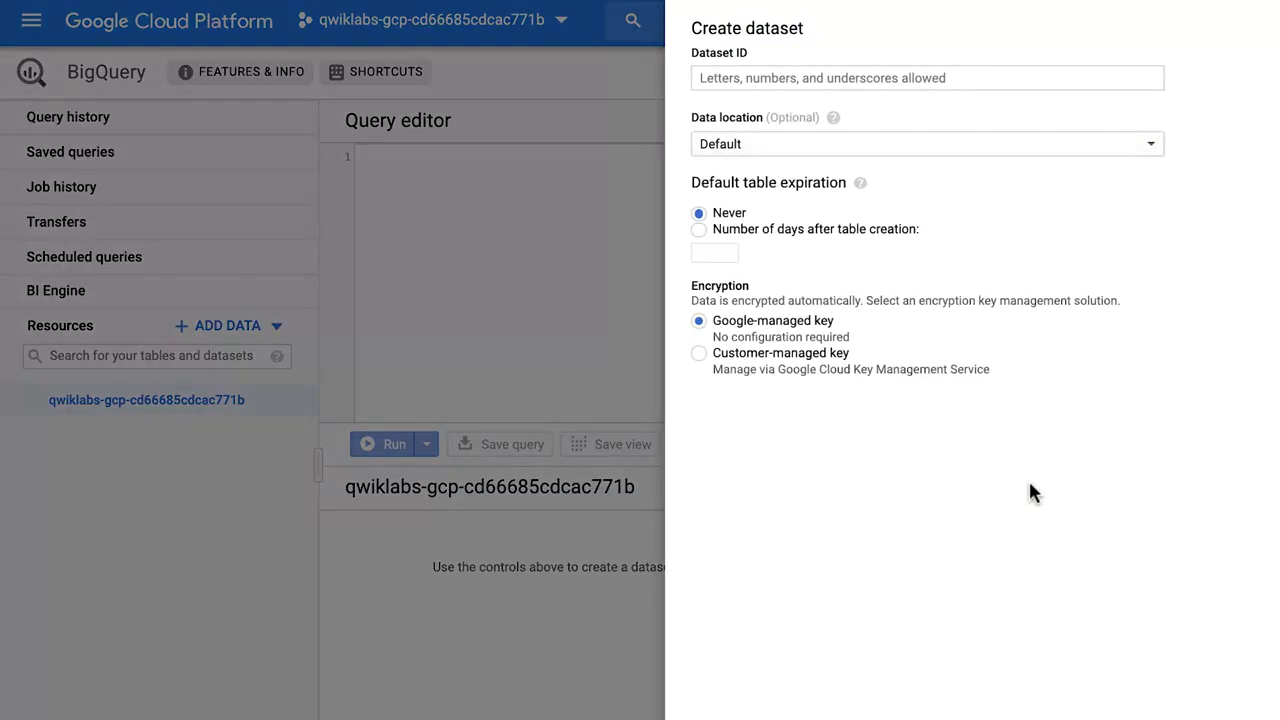
{"action": "left_click", "coordinate": [748, 80]}
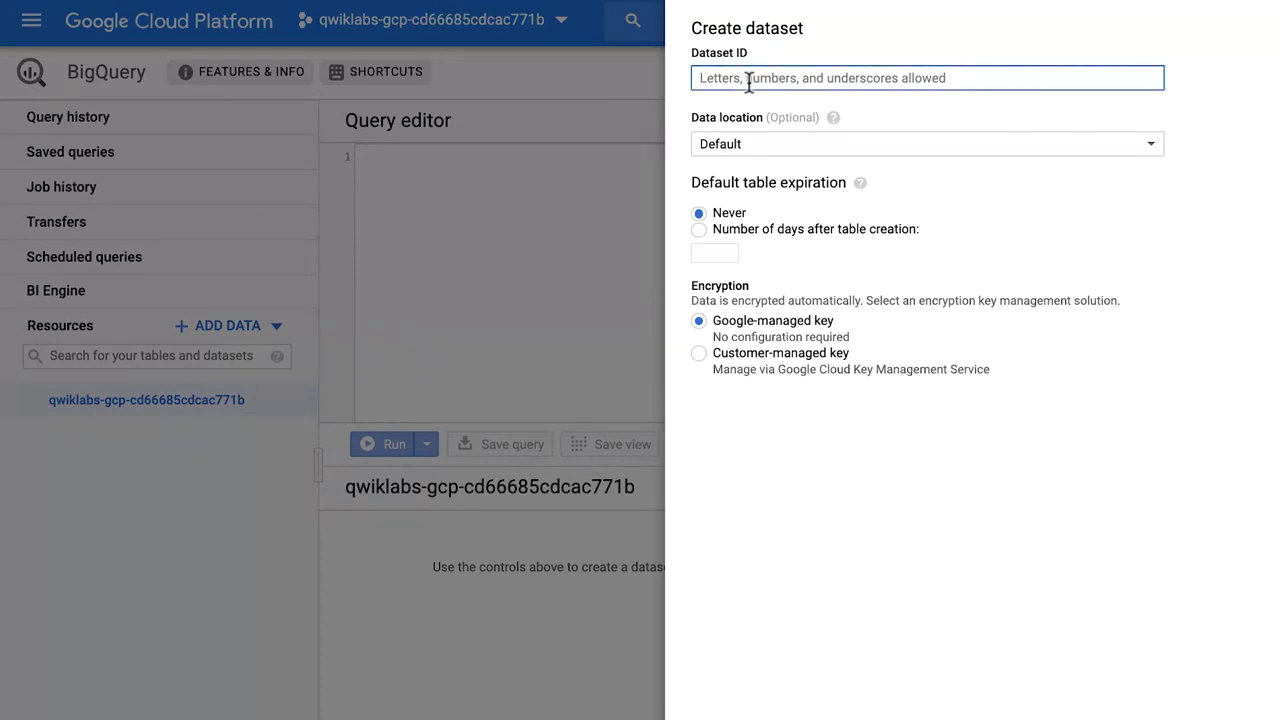
{"action": "type", "text": "ai4f"}
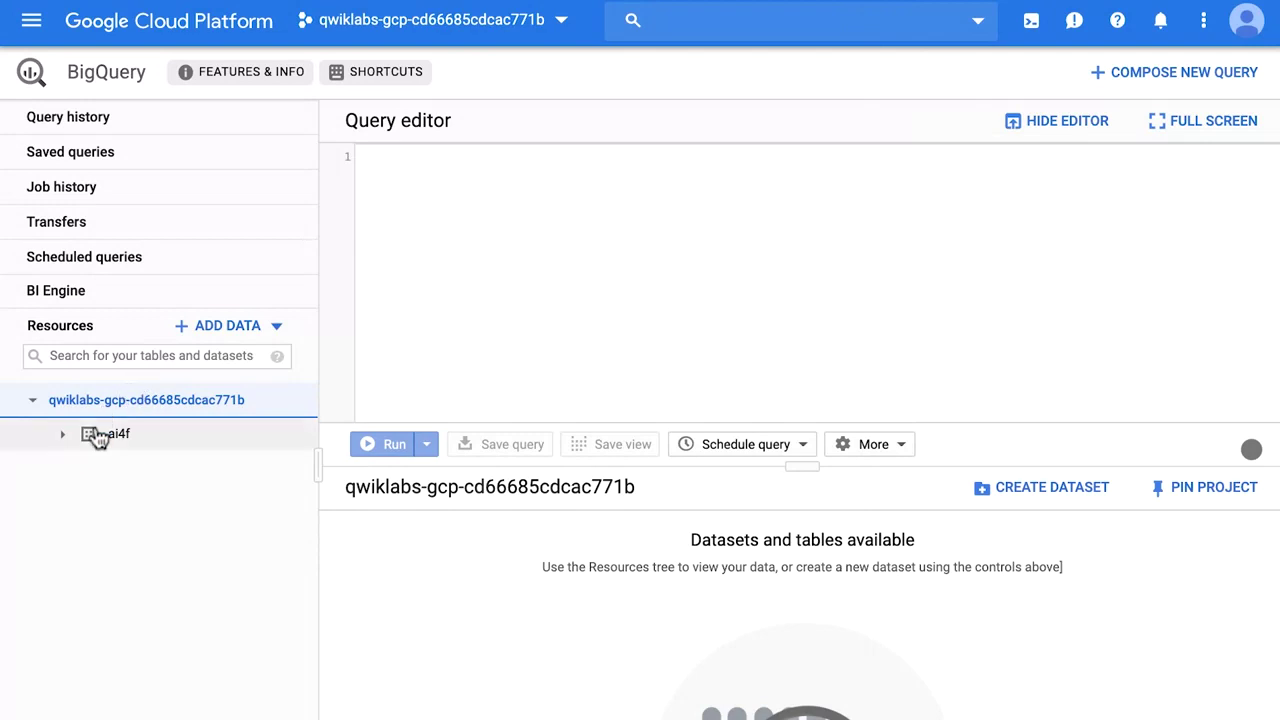
- Start a new table in the ai4f dataset with the Google Cloud Storage file cloud-training/ai4f/AAPL10Y.csv as its source
{"action": "left_click", "coordinate": [110, 435]}
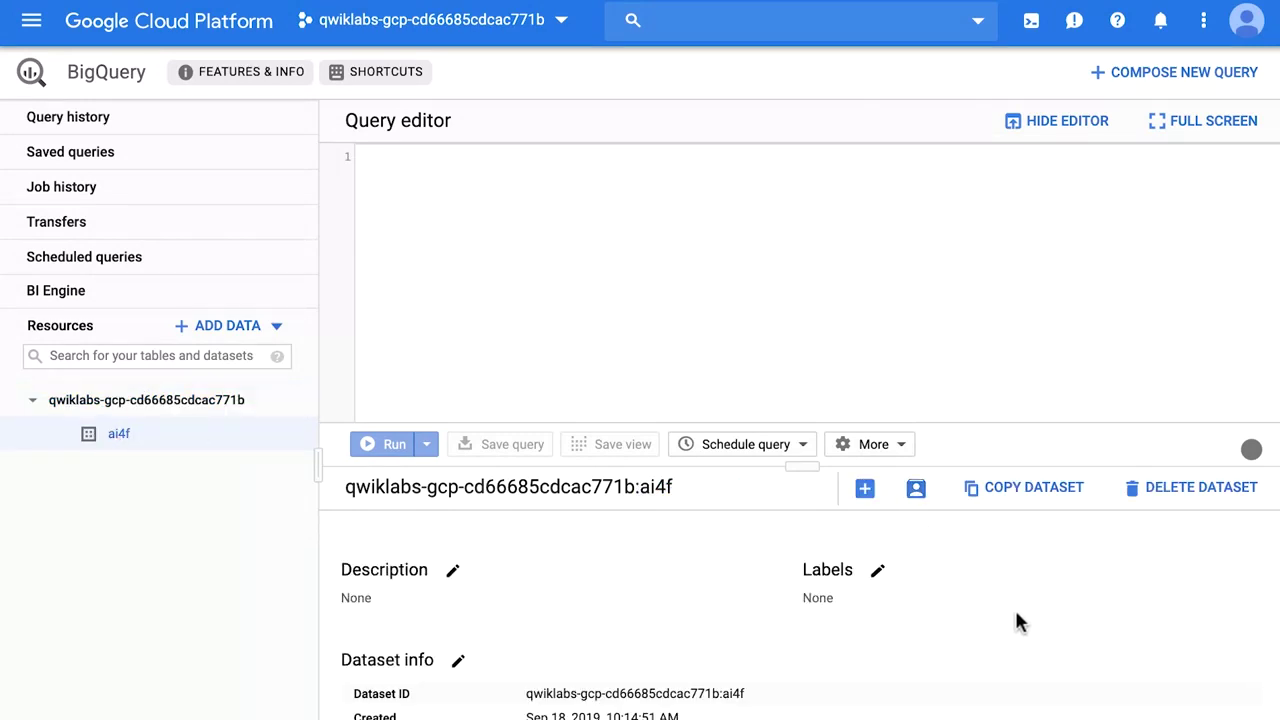
{"action": "left_click", "coordinate": [865, 495]}
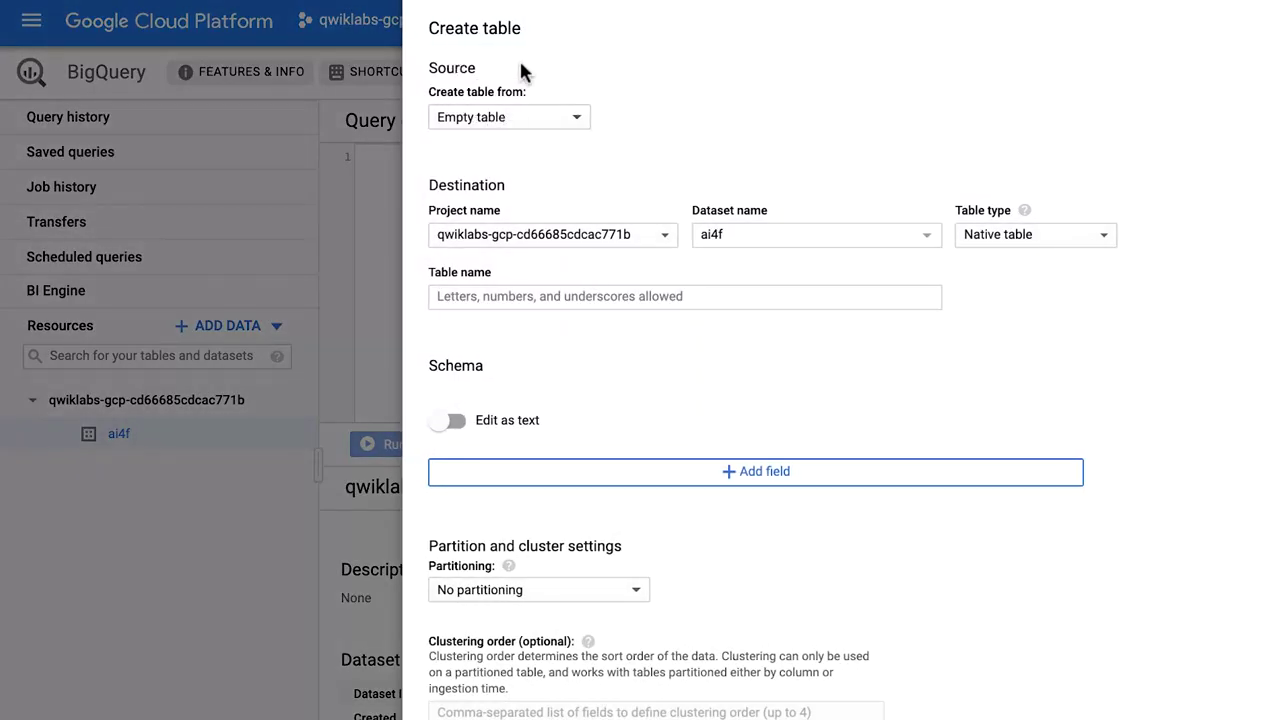
{"action": "left_click", "coordinate": [497, 122]}
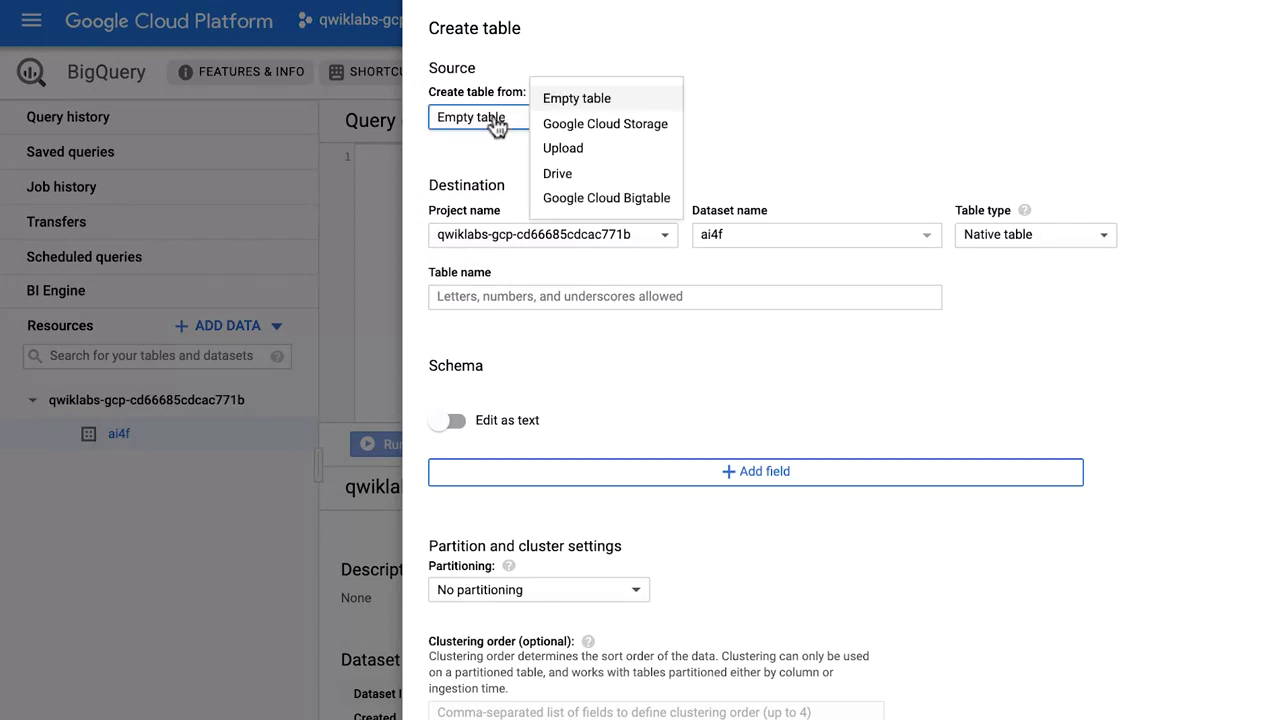
{"action": "left_click", "coordinate": [624, 124]}
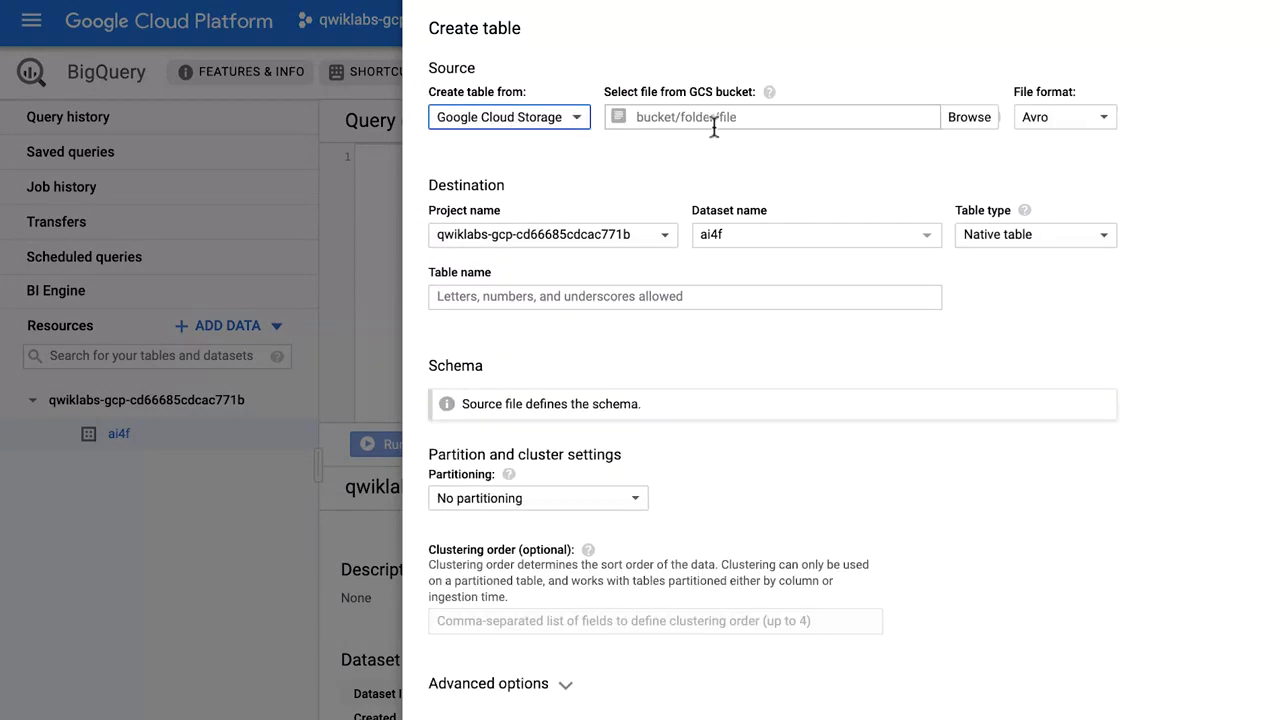
{"action": "left_click", "coordinate": [670, 121]}
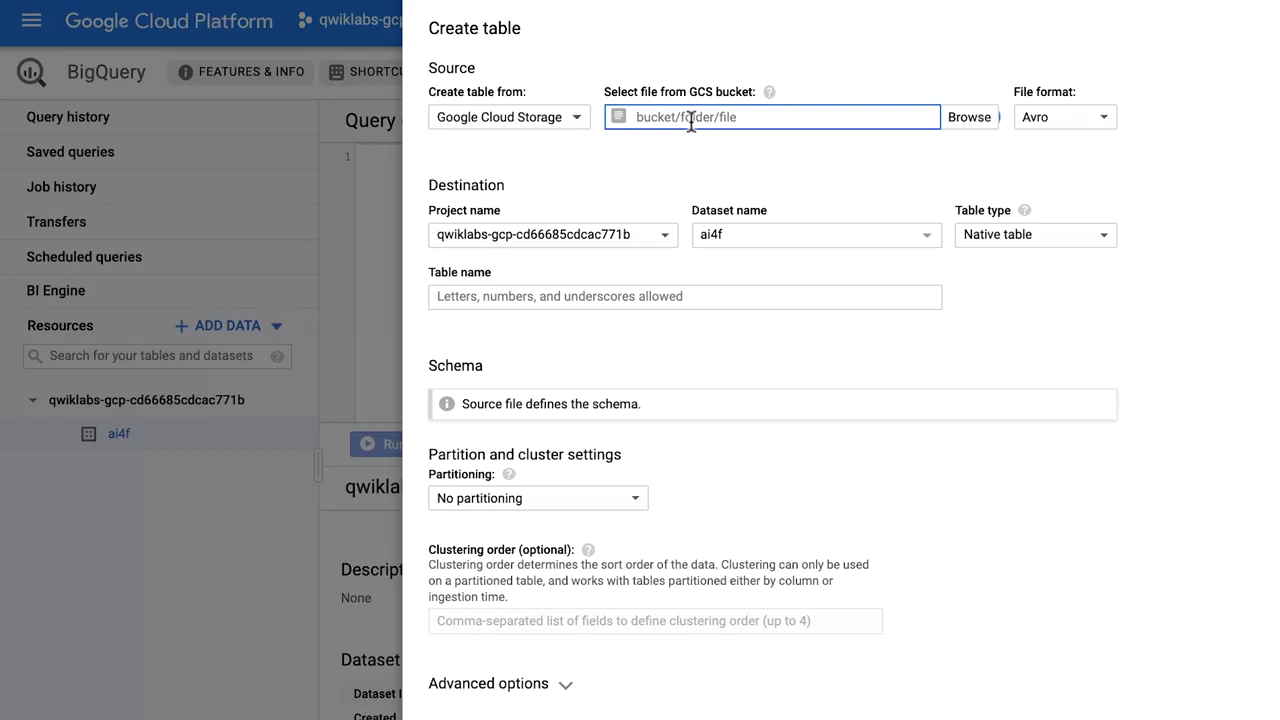
{"action": "type", "text": "cloud-training/ai4f/AAPL10Y.csv"}
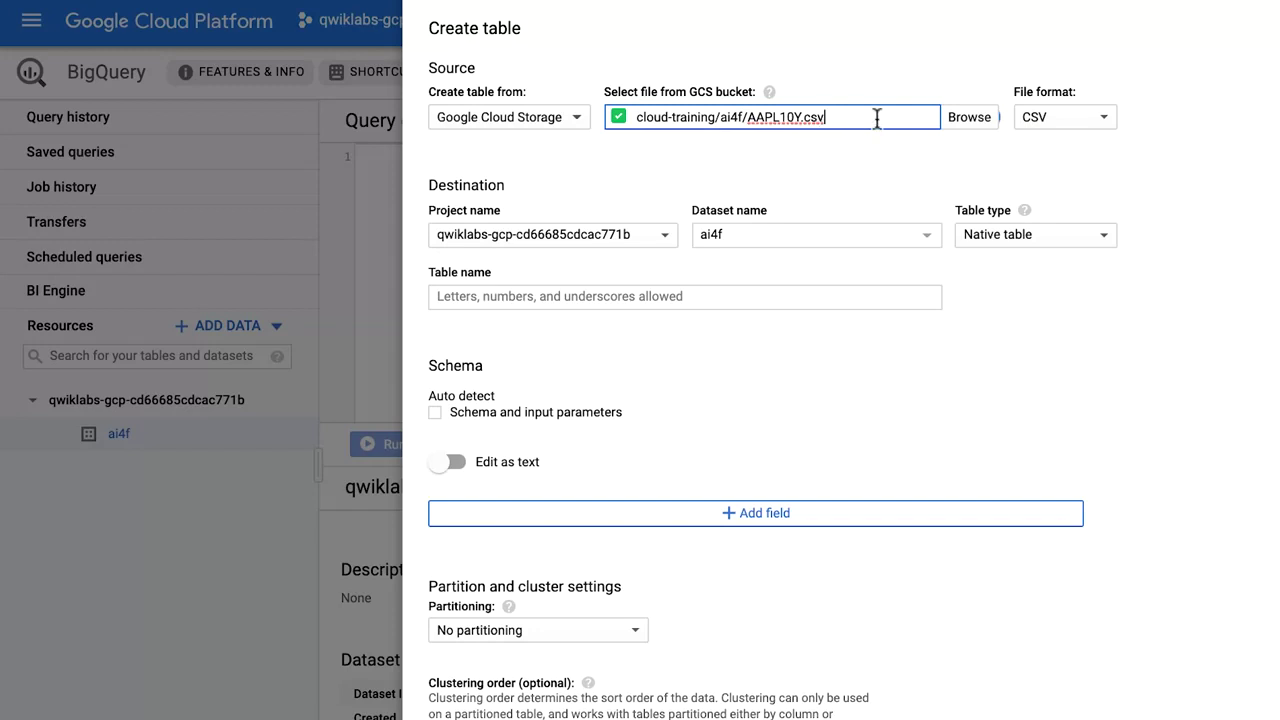
{"action": "left_click", "coordinate": [703, 147]}
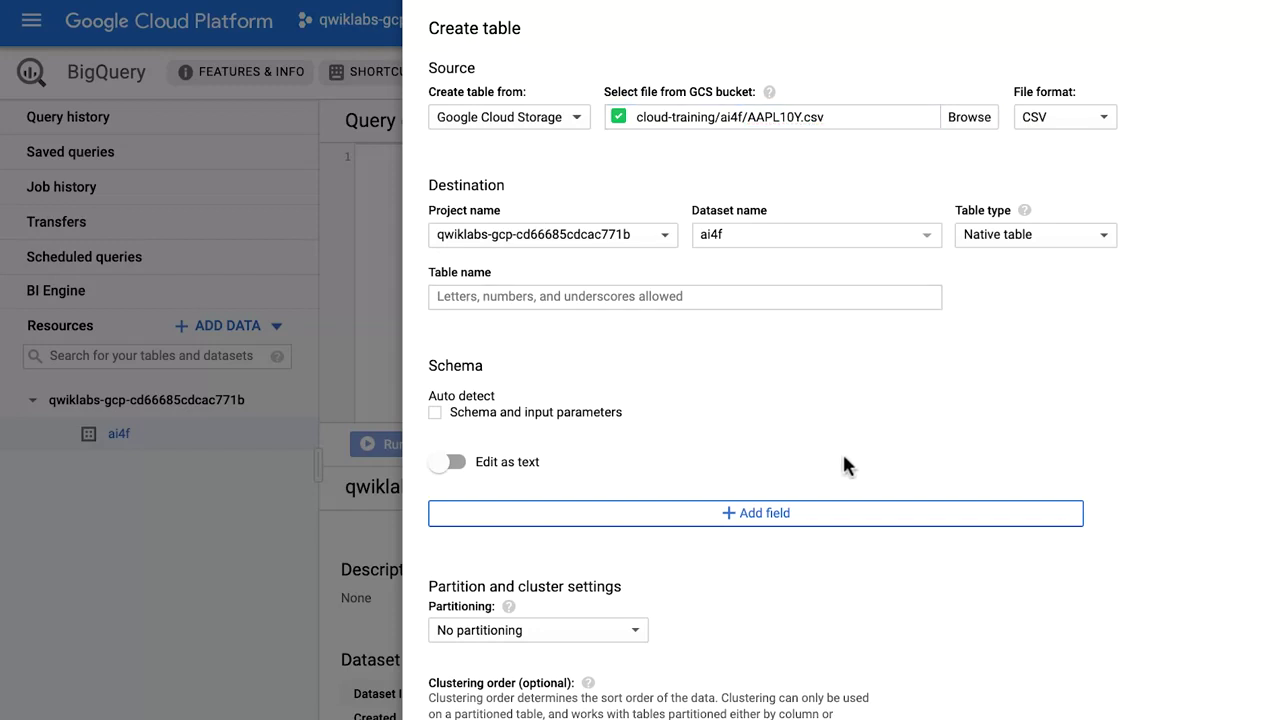
- Name the table AAPL10Y, enable auto-detection of schema and input parameters, and create the table
{"action": "scroll", "coordinate": [715, 445], "scroll_direction": "down", "scroll_amount": 1}
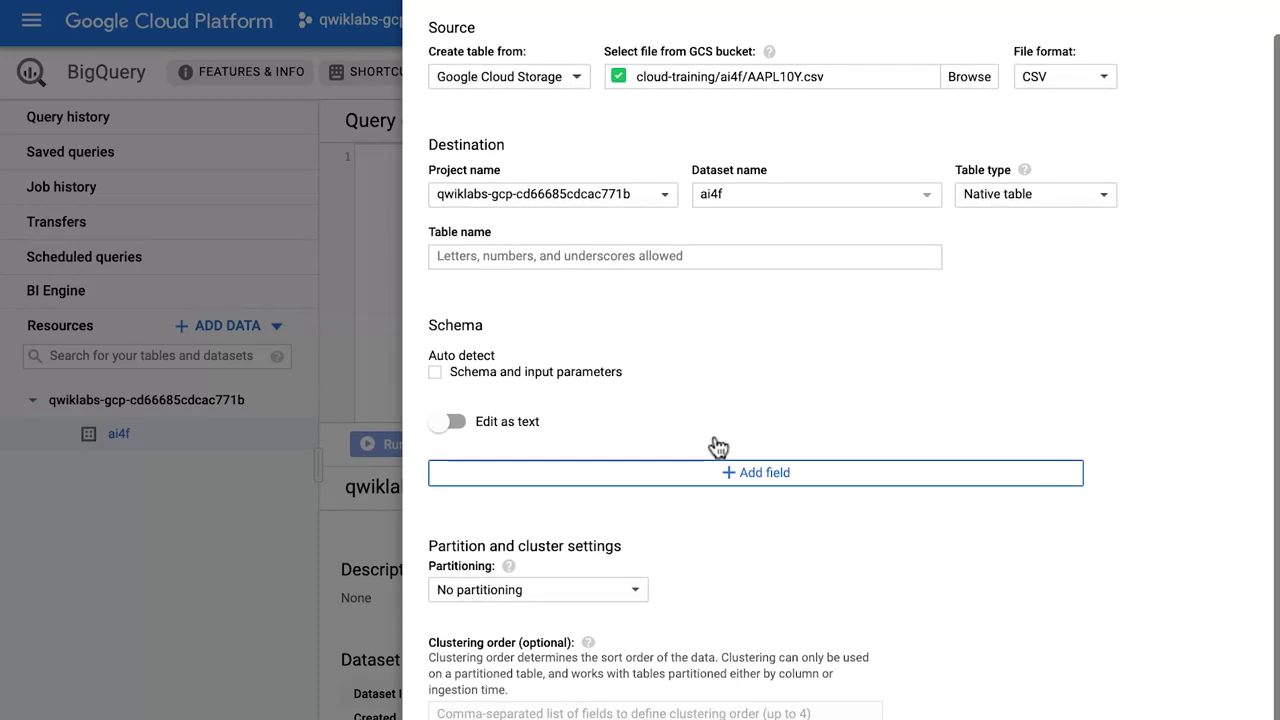
{"action": "left_click", "coordinate": [440, 258]}
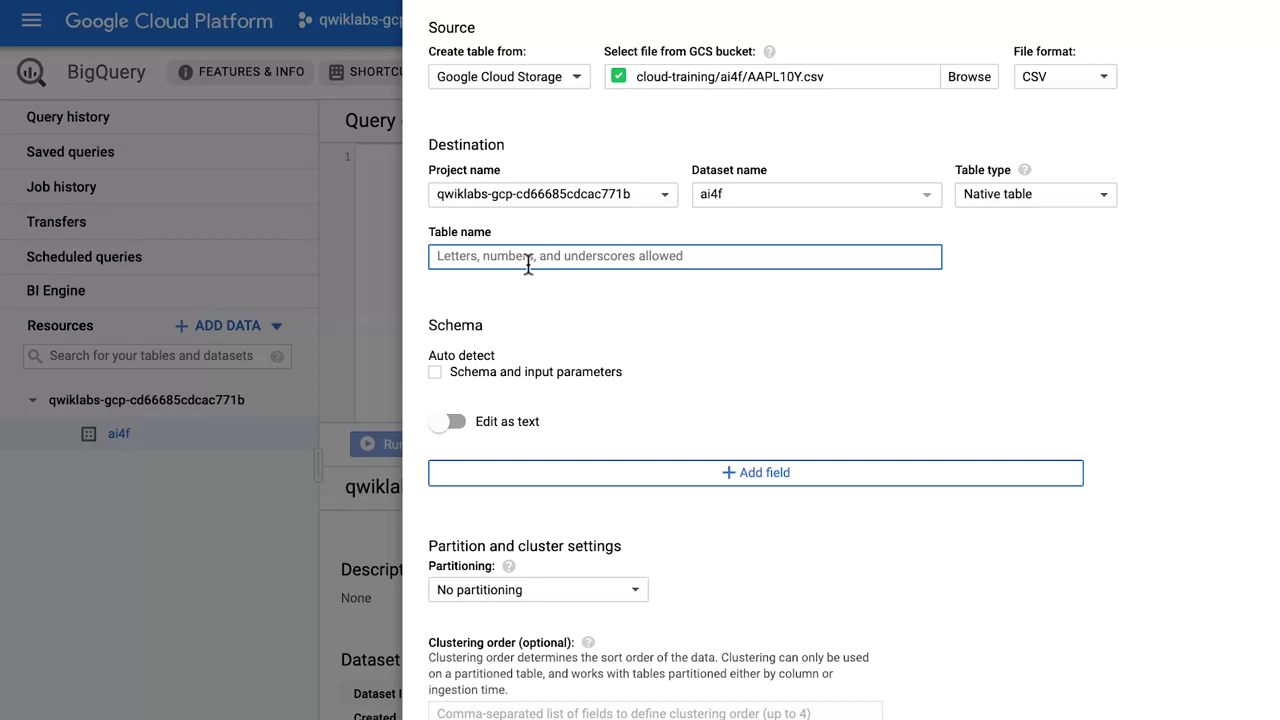
{"action": "type", "text": "AAPL1"}
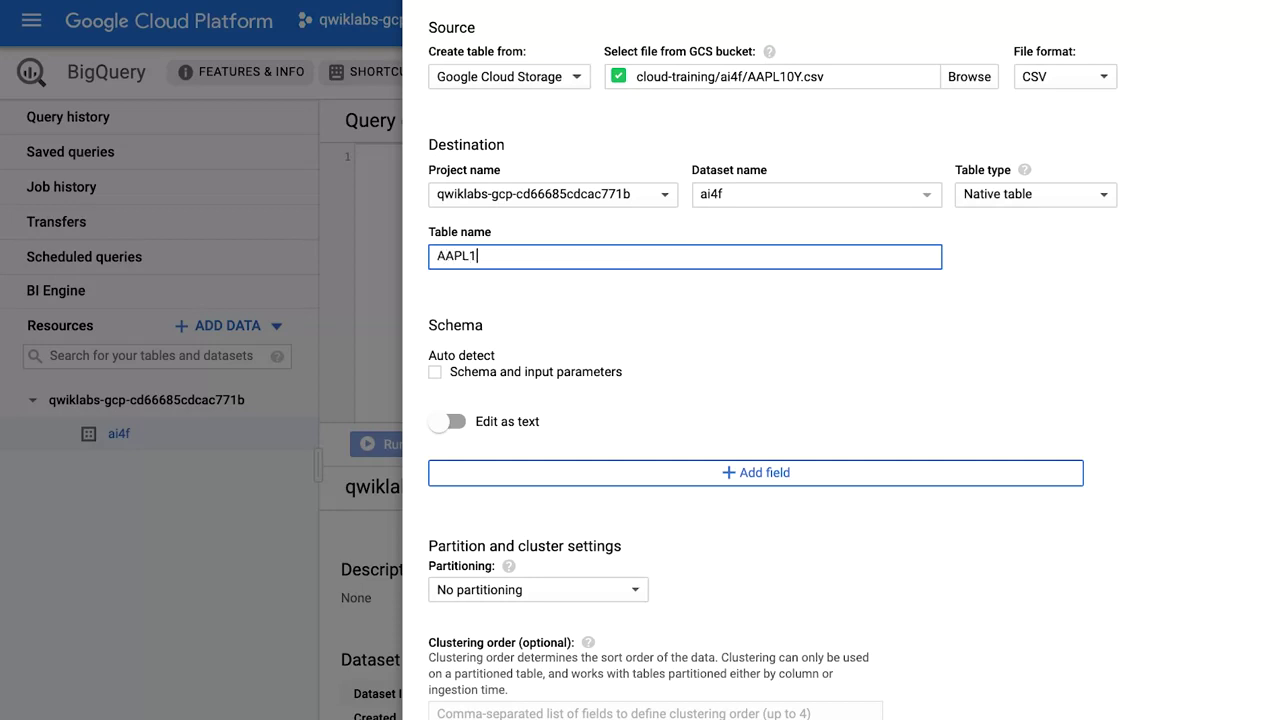
{"action": "type", "text": "0Y"}
{"action": "scroll", "coordinate": [540, 414], "scroll_direction": "down", "scroll_amount": 1}
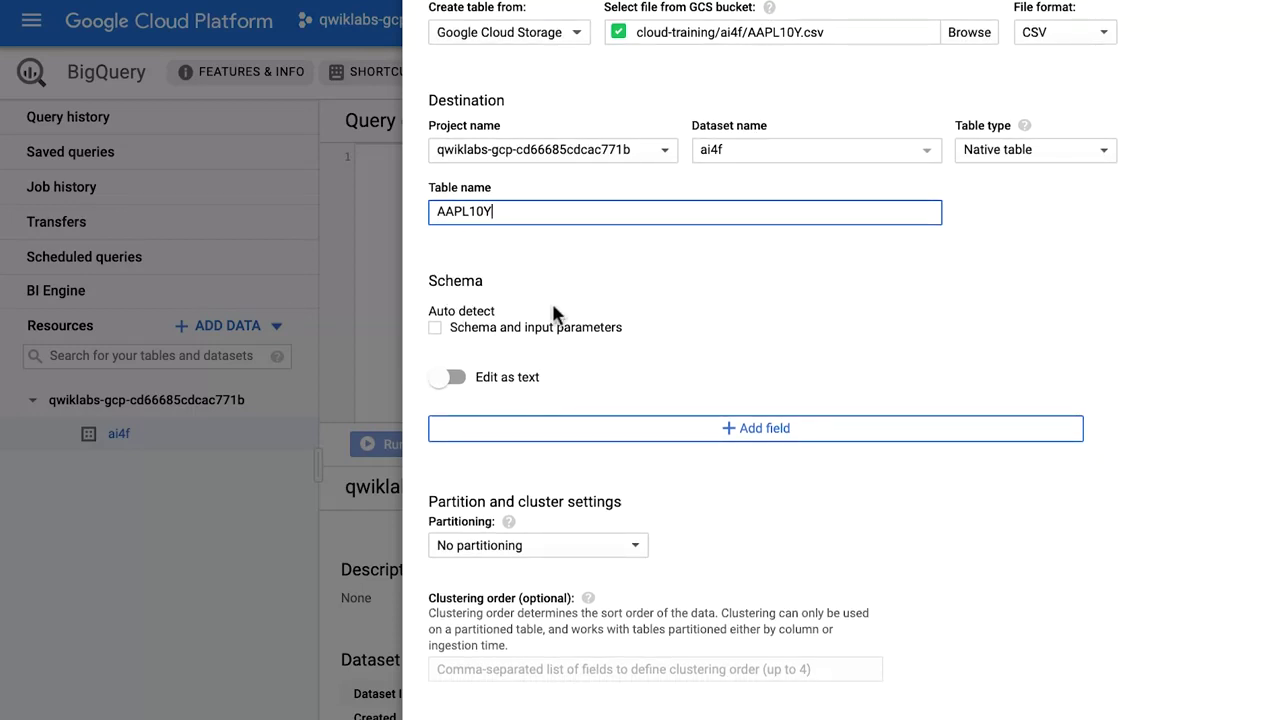
{"action": "left_click", "coordinate": [436, 328]}
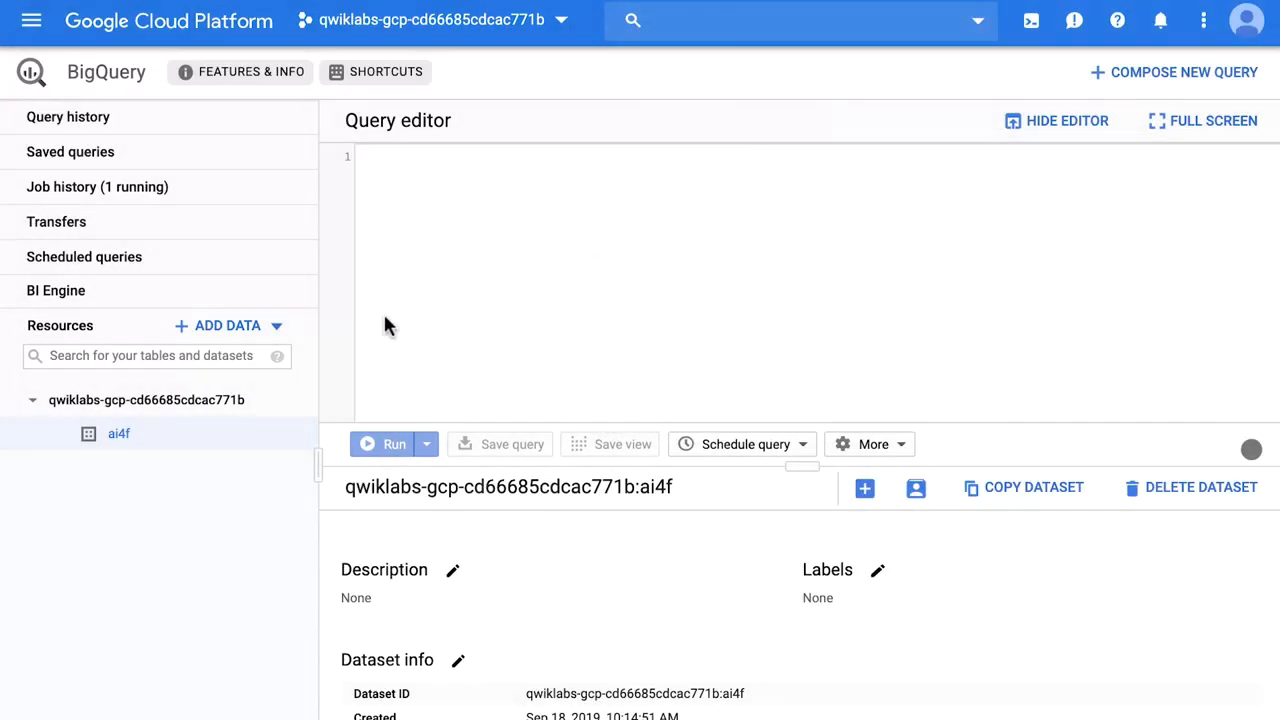
- Open the AAPL10Y table in the ai4f dataset and run the query: select * from `ai4f.AAPL10Y` limit 10
{"action": "left_click", "coordinate": [63, 433]}
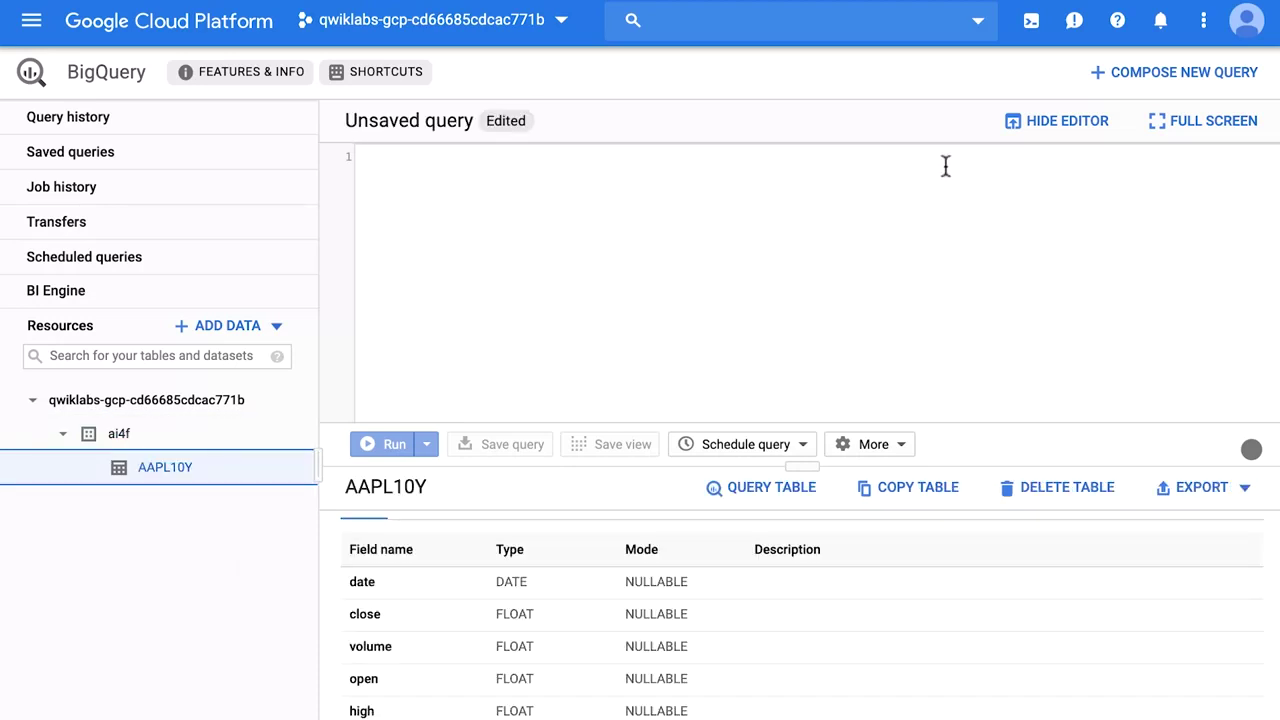
{"action": "left_click", "coordinate": [148, 468]}
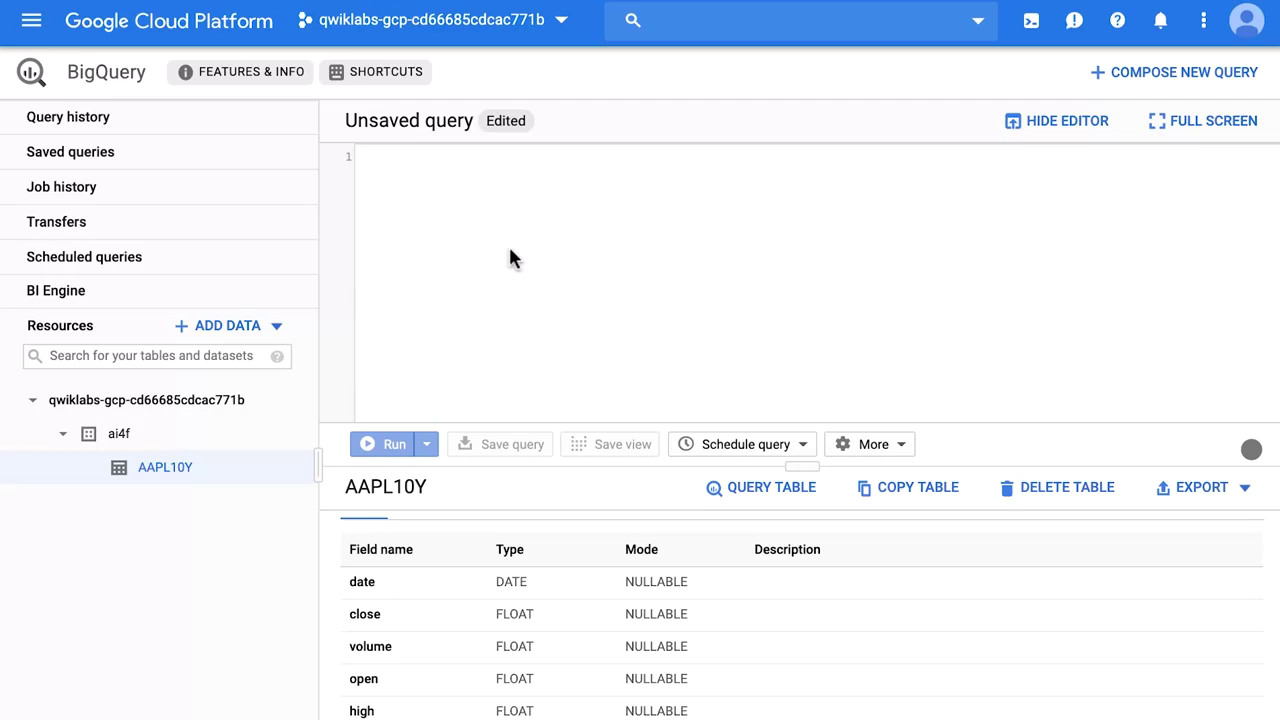
{"action": "left_click", "coordinate": [386, 210]}
{"action": "type", "text": "select * "}
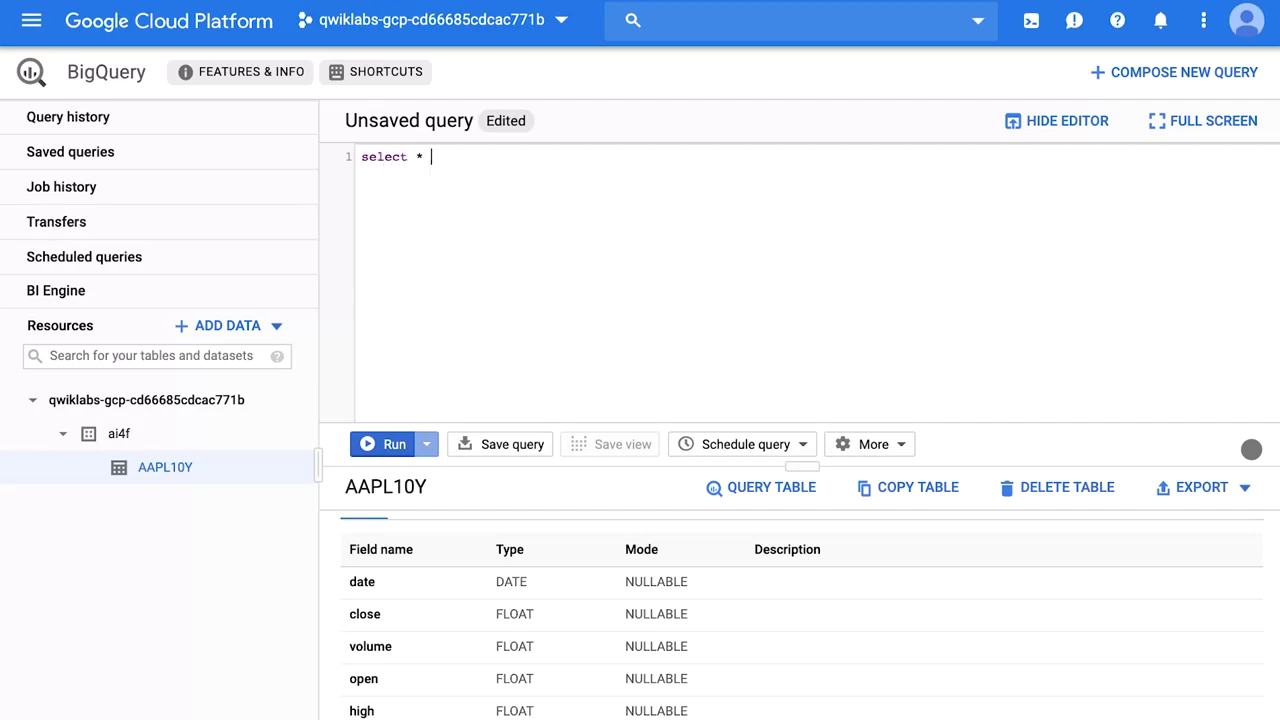
{"action": "type", "text": "from `ai4f.AAPL10Y` "}
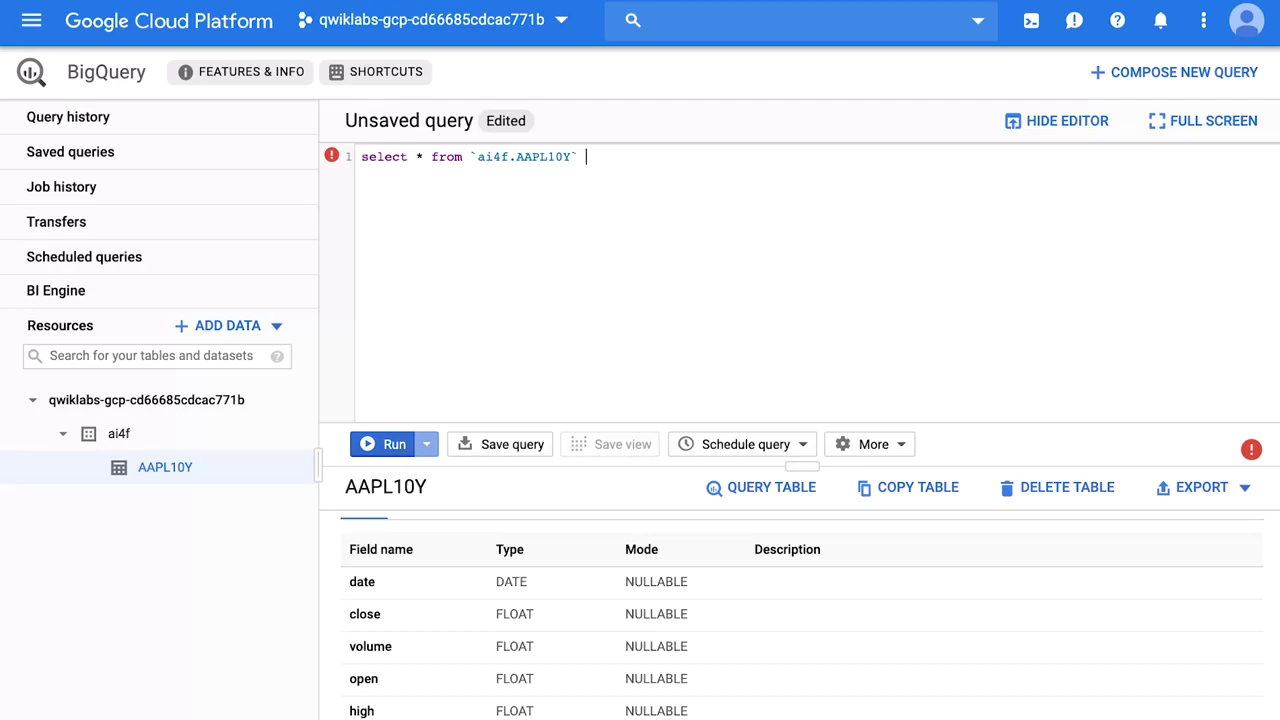
{"action": "type", "text": "limit"}
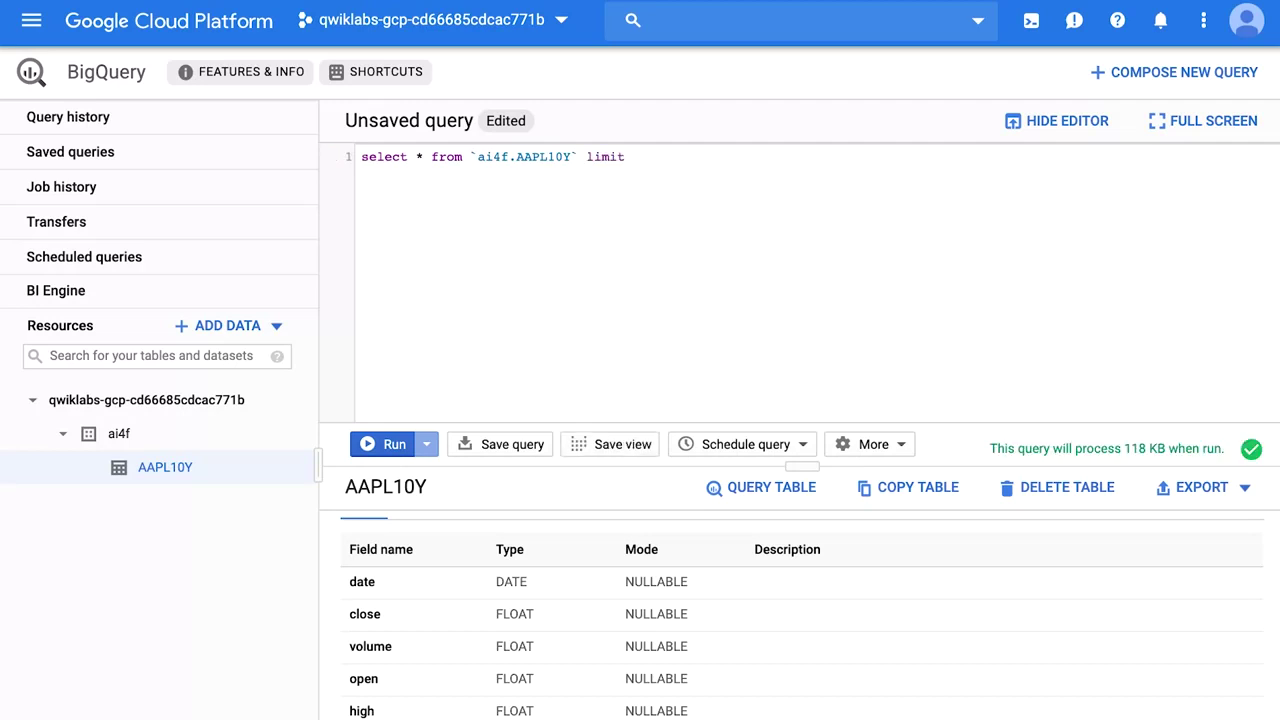
{"action": "type", "text": " 10"}
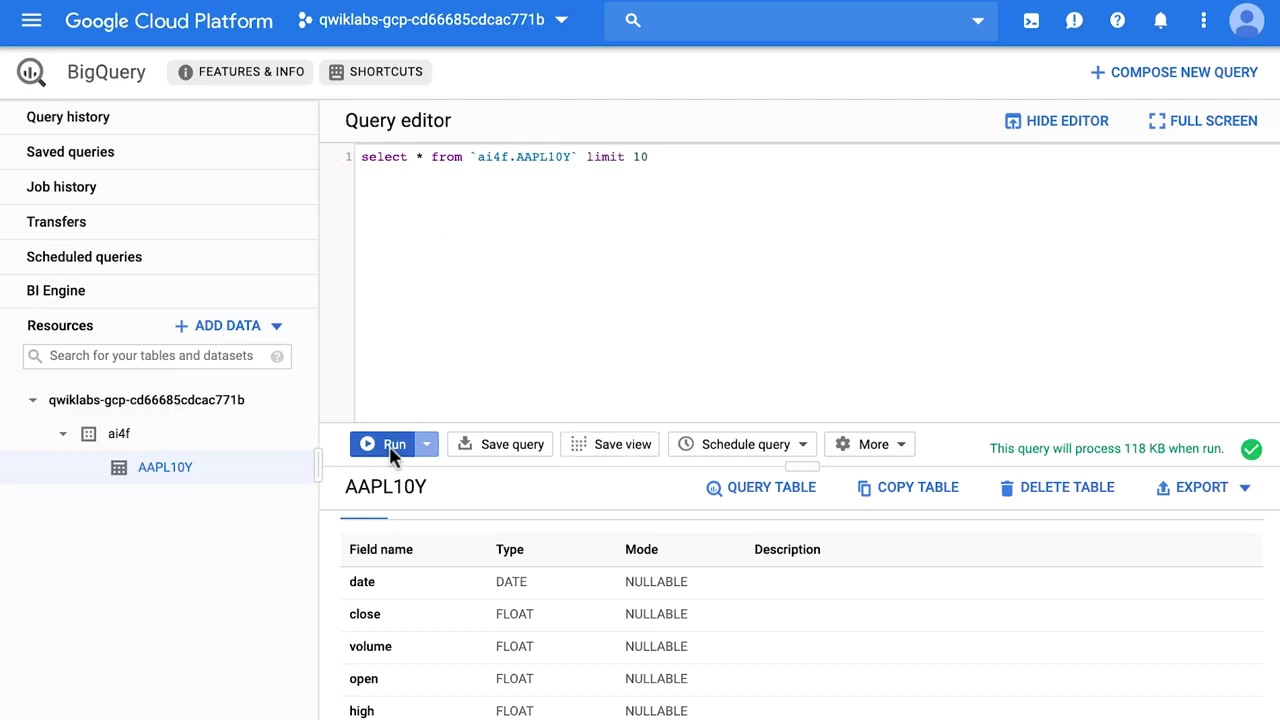
{"action": "left_click", "coordinate": [392, 452]}
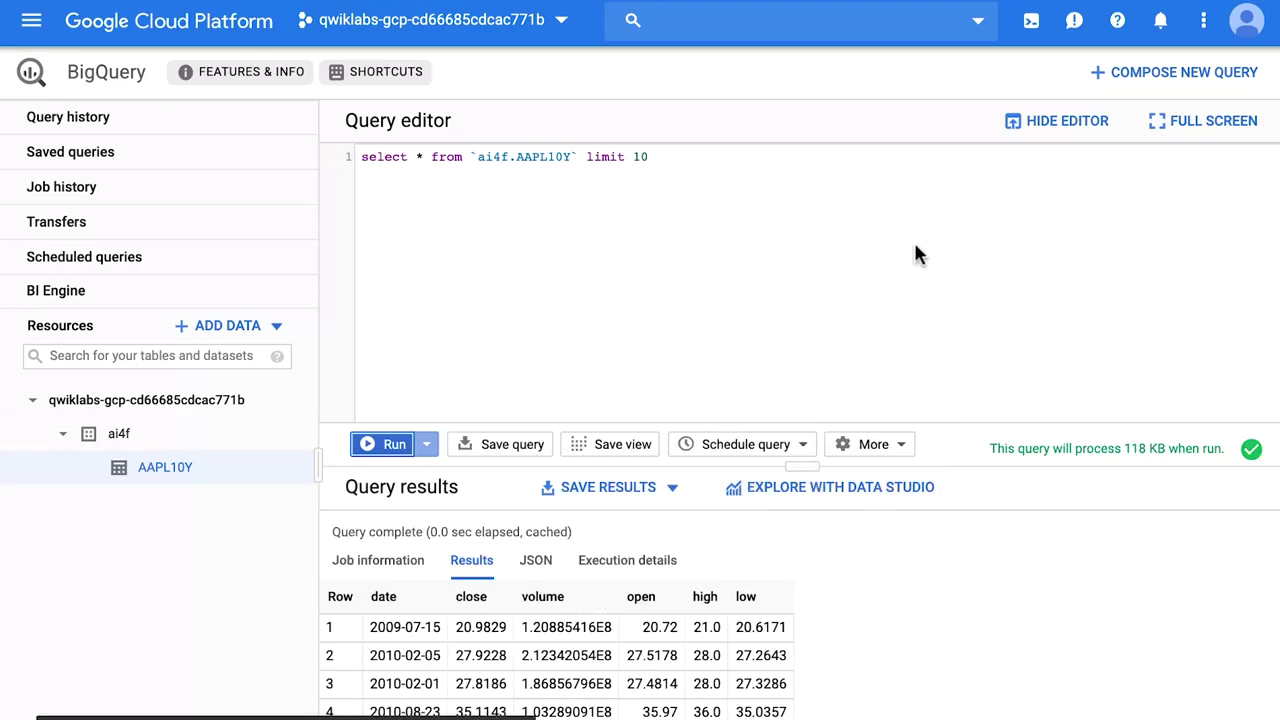
{"action": "left_click", "coordinate": [852, 295]}
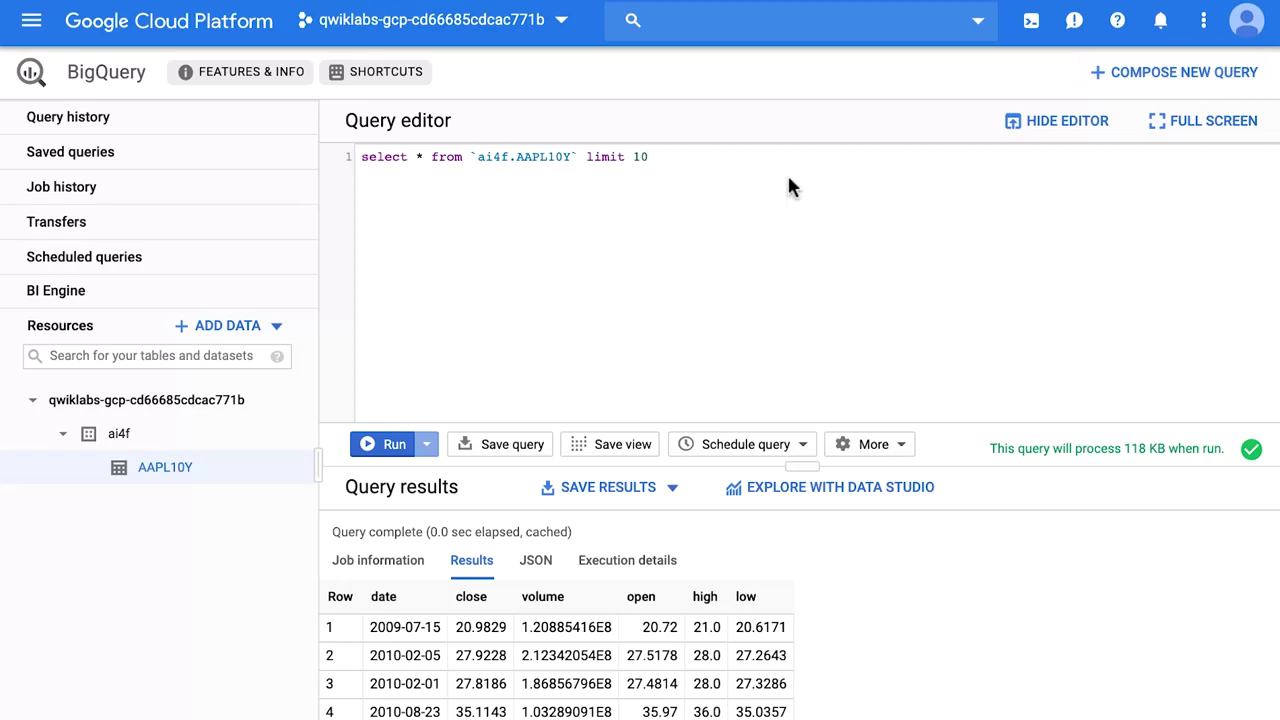
- Compose and run a new query returning MIN(date) AS min_date and MAX(date) AS max_date from `ai4f.AAPL10Y`
{"action": "left_click", "coordinate": [1182, 78]}
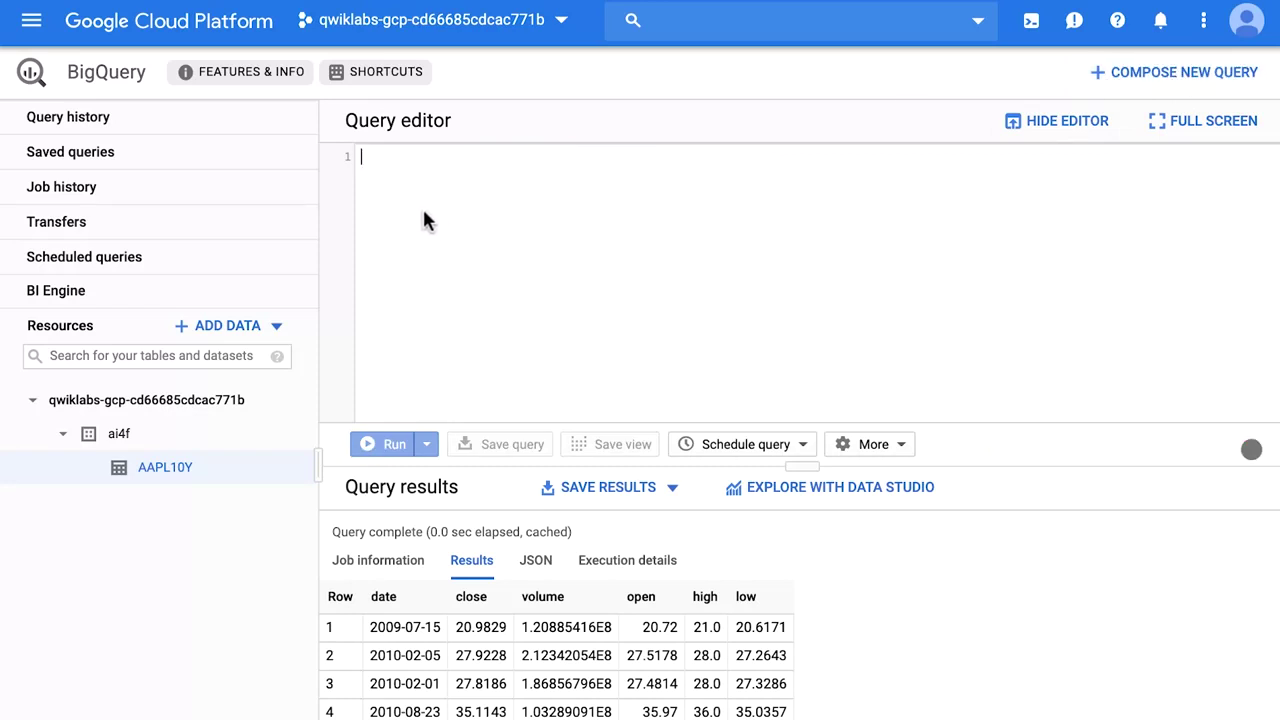
{"action": "type", "text": "SELECT   MIN(date) AS min_date,   MAX(date) AS max_date FROM   `ai4f.AAPL10Y`"}
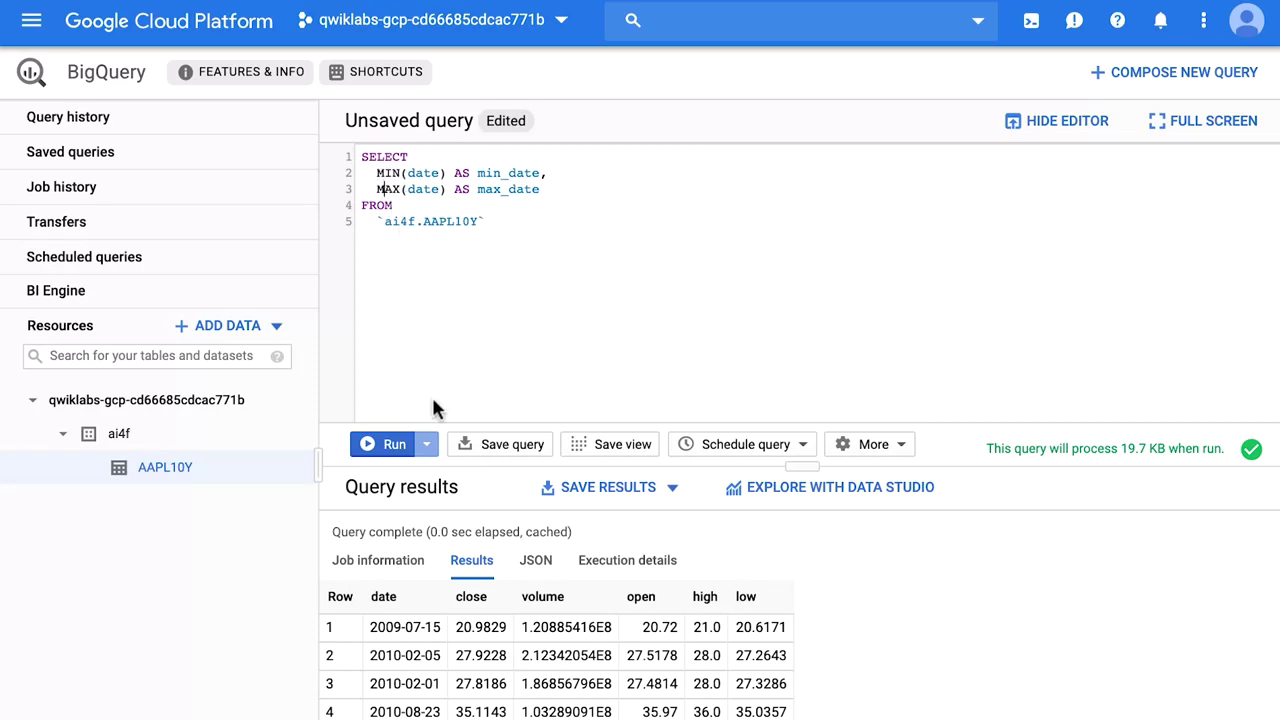
{"action": "left_click", "coordinate": [390, 444]}
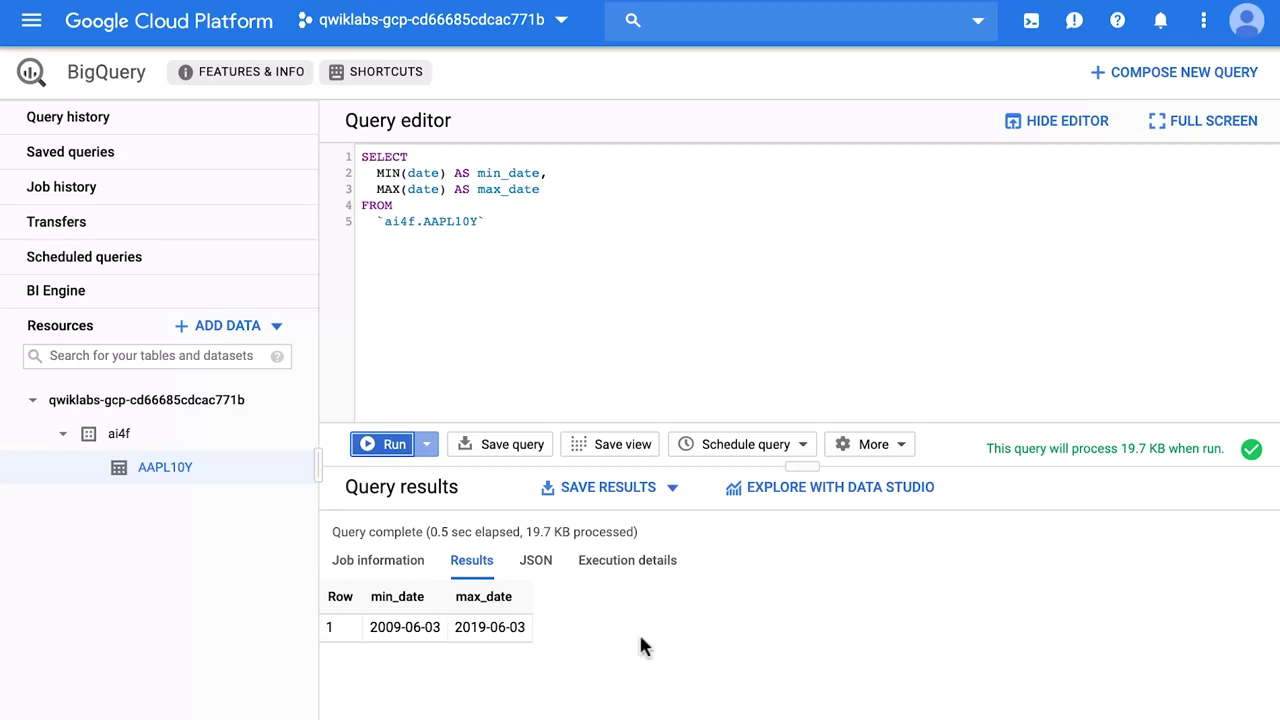
{"action": "key", "text": "ctrl+Return"}
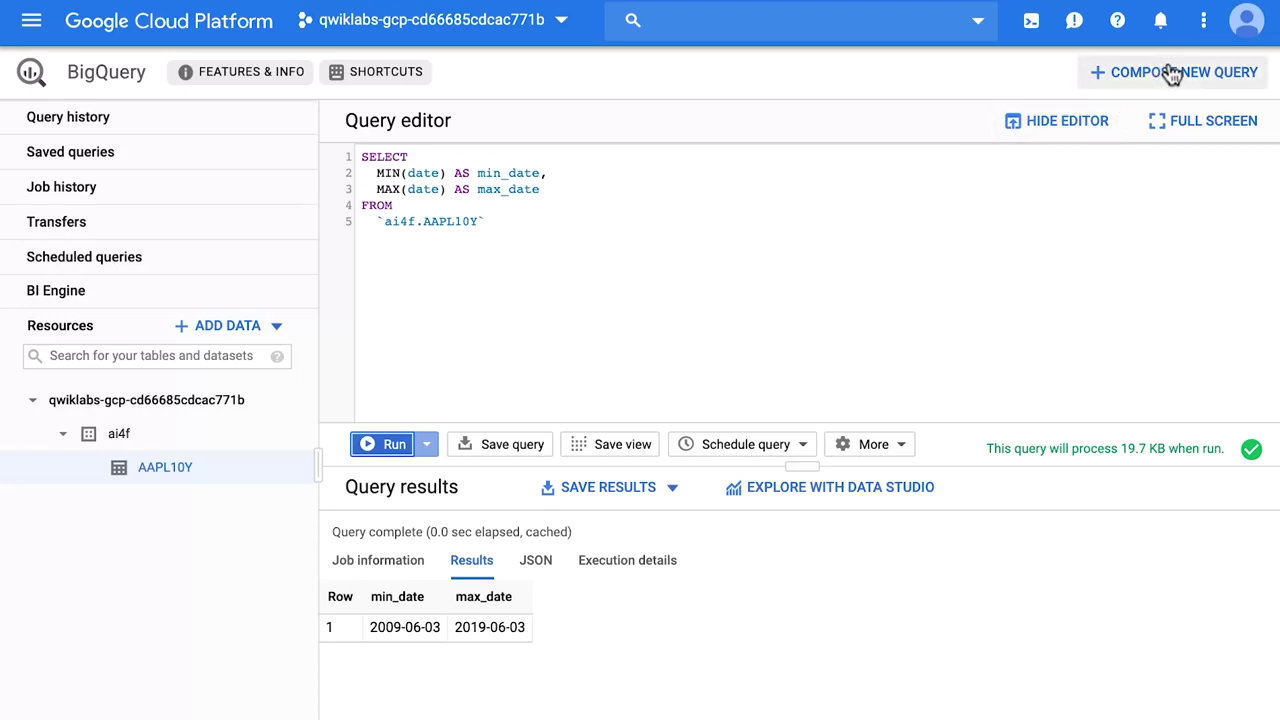
- Compose and run a new query returning EXTRACT(year FROM date) AS year and AVG(close) AS avg_close from `ai4f.AAPL10Y`, grouped by year, ordered by year DESC
{"action": "left_click", "coordinate": [1128, 78]}
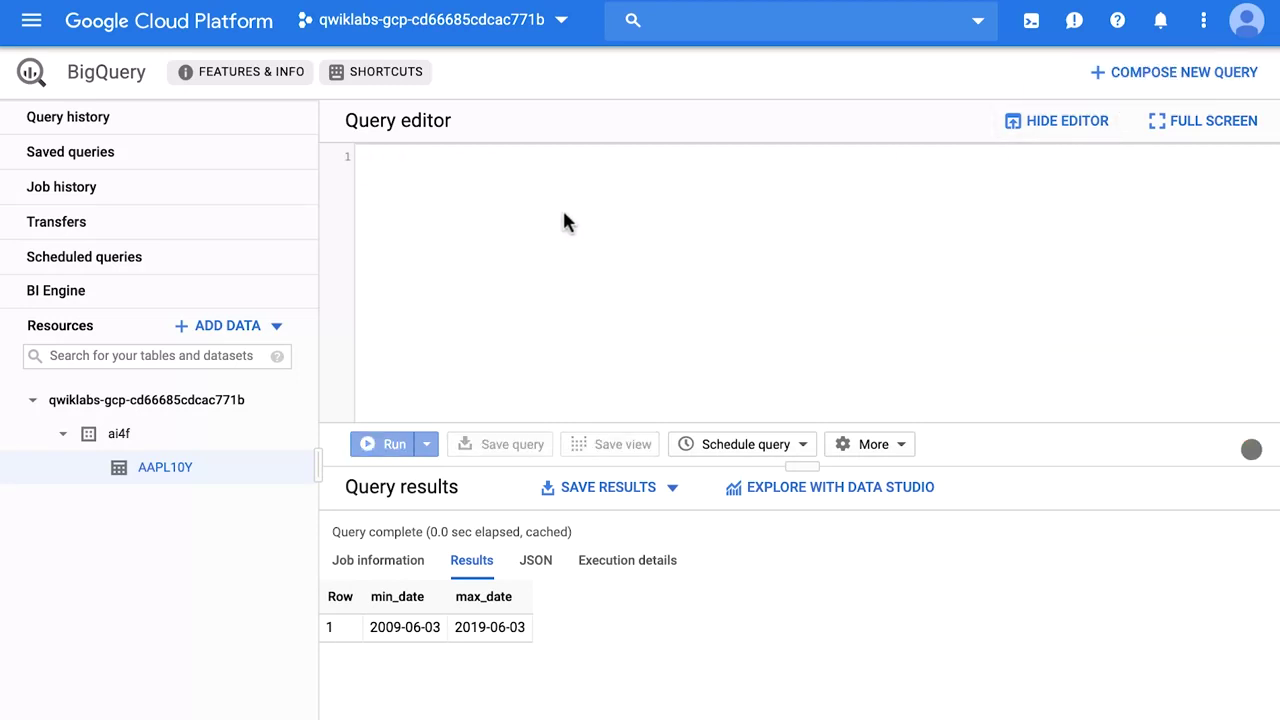
{"action": "type", "text": "SELECT   EXTRACT(year FROM date) AS year,   AVG(close) AS avg_close FROM   `ai4f.AAPL10Y` GROUP BY   year ORDER BY   year DESC"}
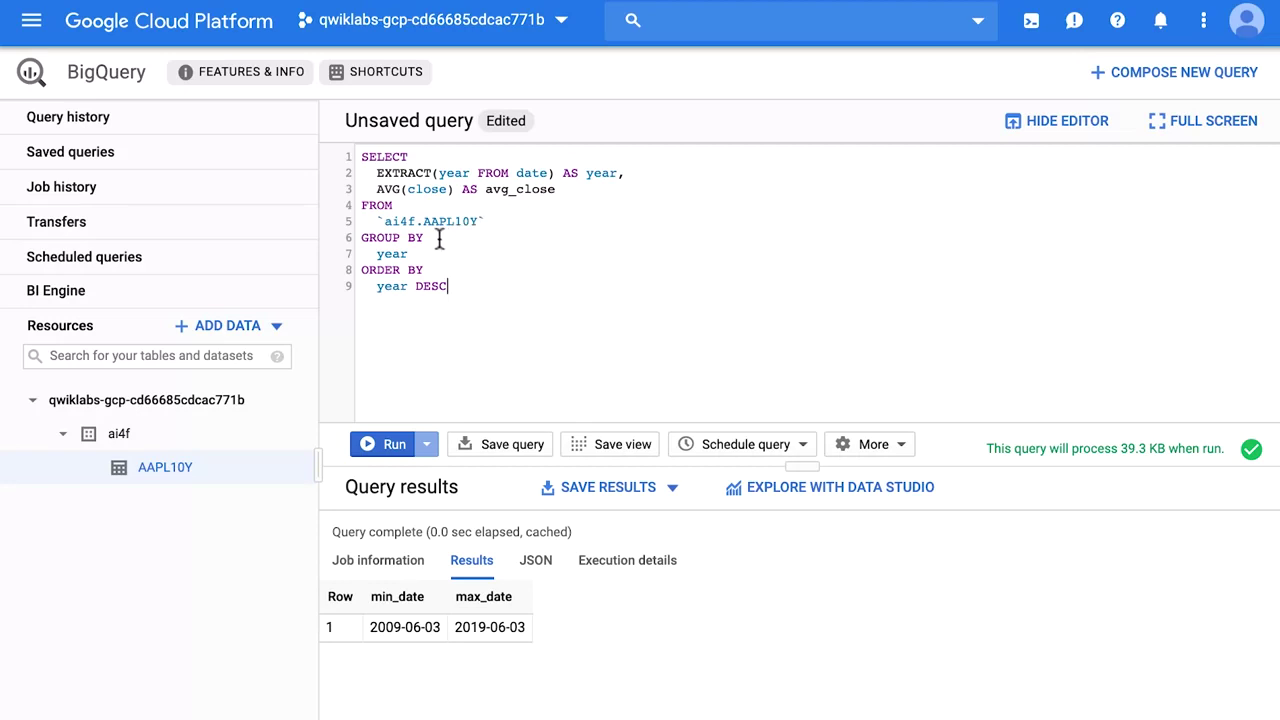
{"action": "triple_click", "coordinate": [385, 240]}
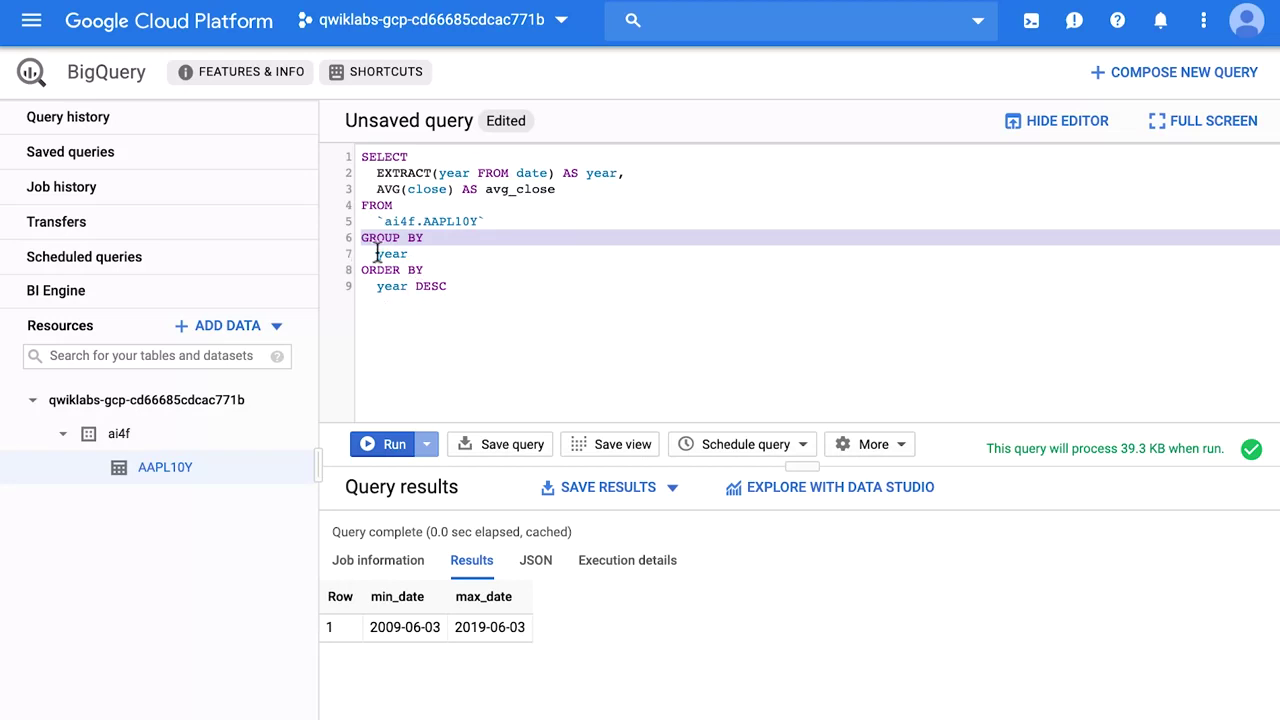
{"action": "key", "text": "super"}
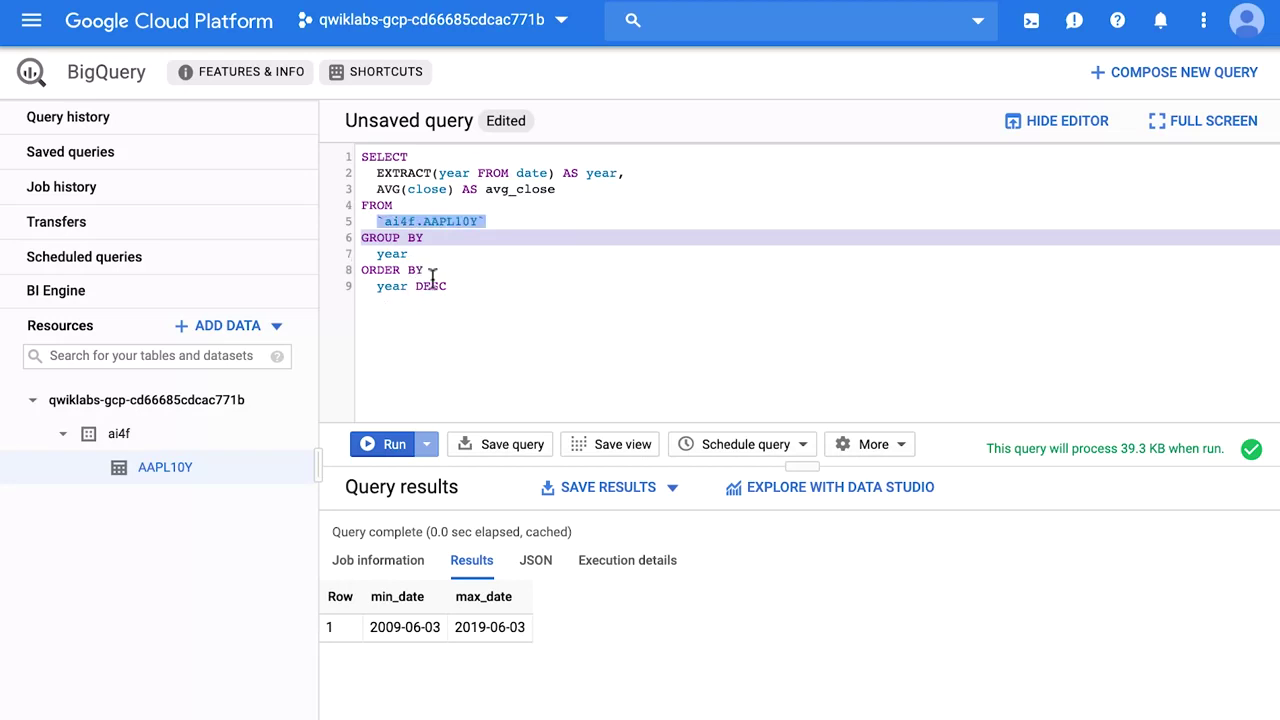
{"action": "left_click", "coordinate": [380, 446]}
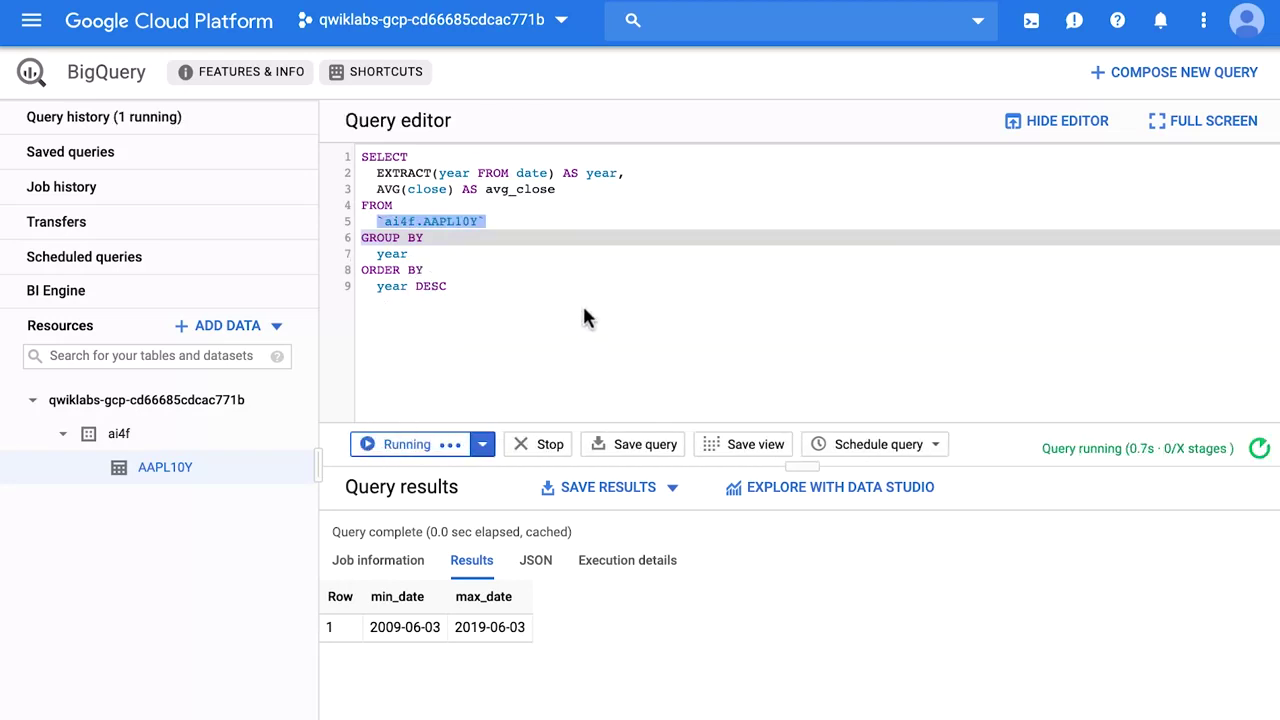
{"action": "scroll", "coordinate": [651, 661], "scroll_direction": "down", "scroll_amount": 2}
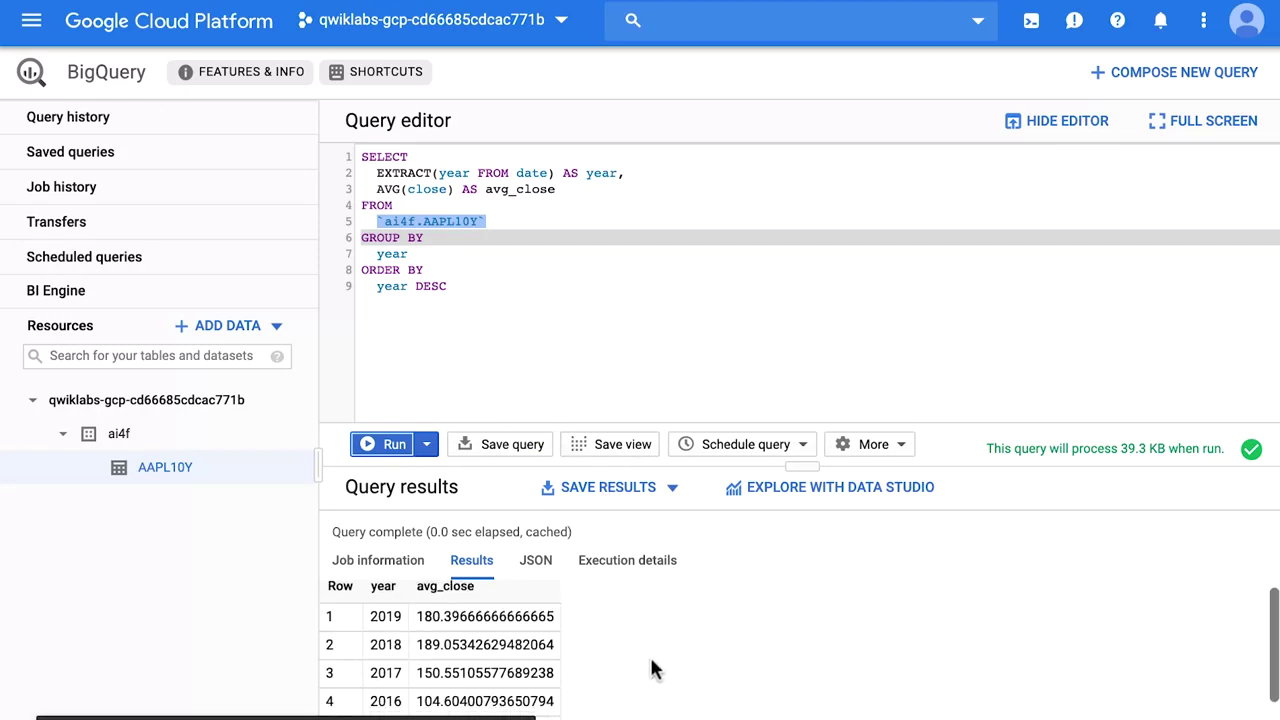
{"action": "scroll", "coordinate": [651, 669], "scroll_direction": "down", "scroll_amount": 1}
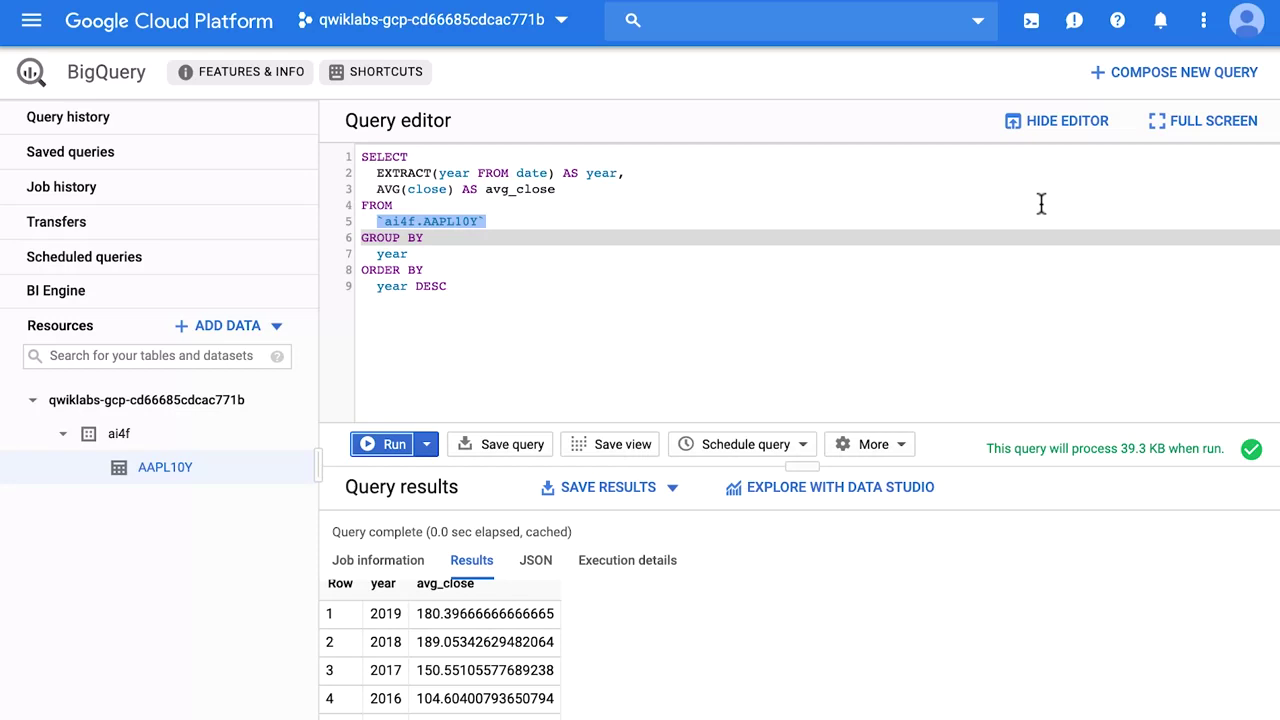
- Compose and run a new query on `ai4f.AAPL10Y` for date and 100.0 * close / LAG(close, 1) OVER(ORDER BY date) AS pct_close_change, sorted descending, limit 5
{"action": "left_click", "coordinate": [1157, 80]}
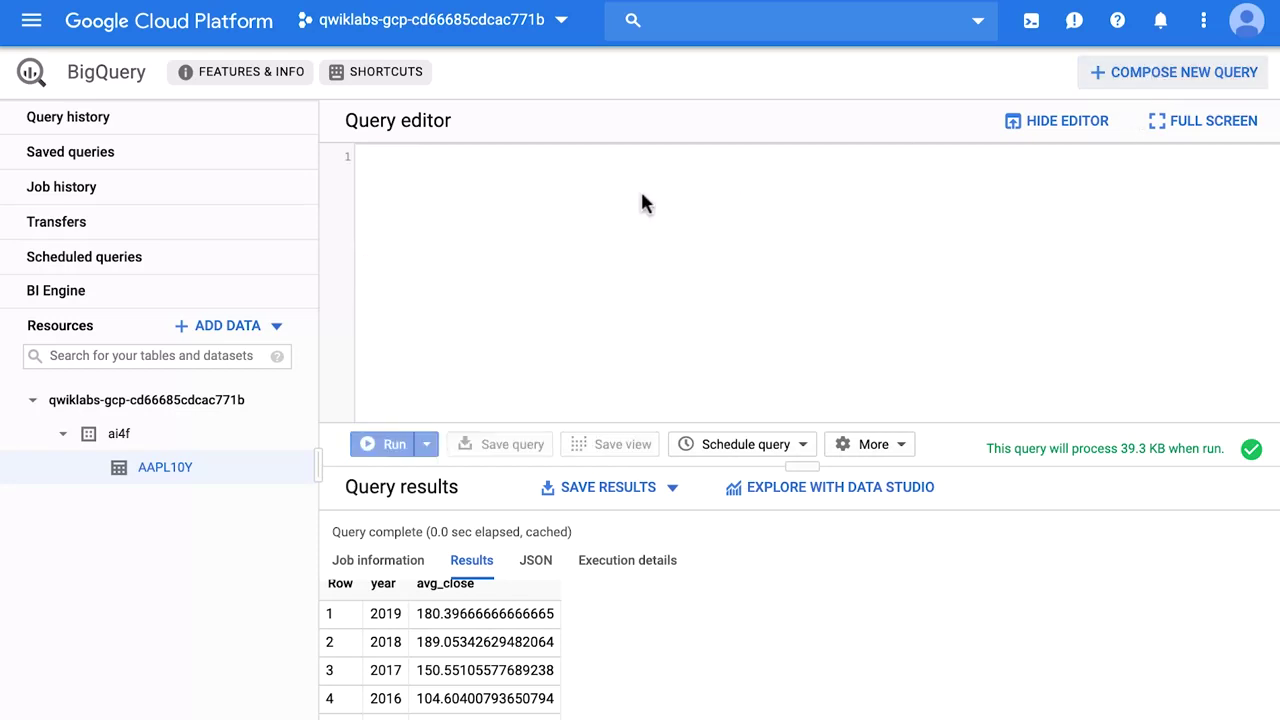
{"action": "type", "text": "SELECT   date,   100.0 * close / LAG(close, 1) OVER(ORDER BY date) AS pct_close_change FROM   `ai4f.AAPL10Y` ORDER BY   pct_close_change DESC LIMIT   5"}
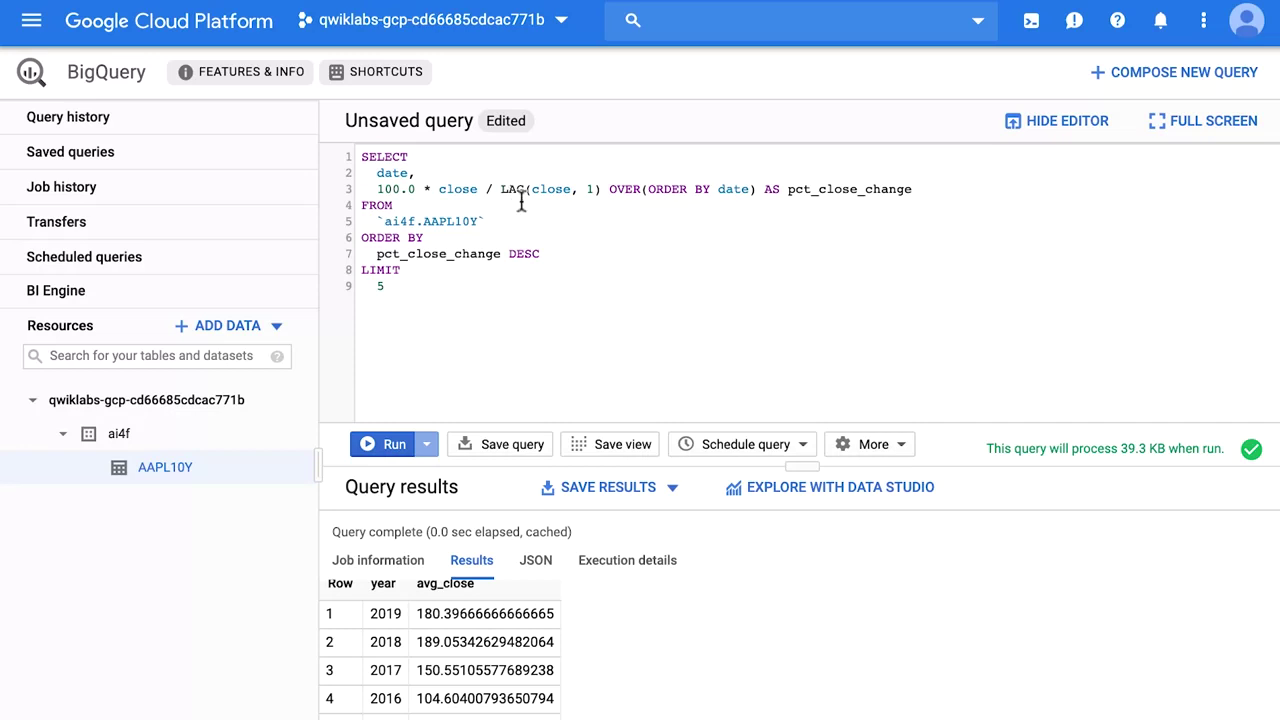
{"action": "left_click", "coordinate": [515, 189]}
{"action": "left_click", "coordinate": [594, 189]}
{"action": "left_click", "coordinate": [388, 444]}
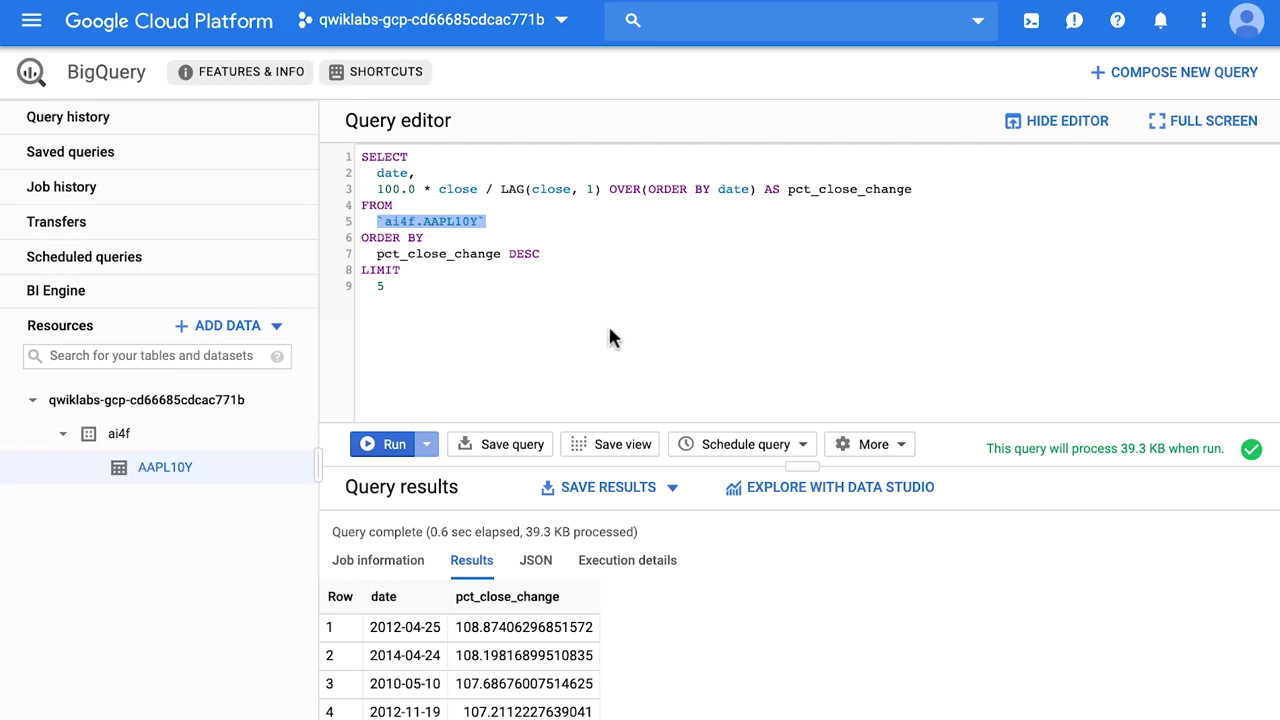
- Paste into a new query the WITH statement that builds raw, raw_plus_trend and ml_data from `ai4f.AAPL10Y` and selects everything from ml_data
{"action": "left_click", "coordinate": [1165, 72]}
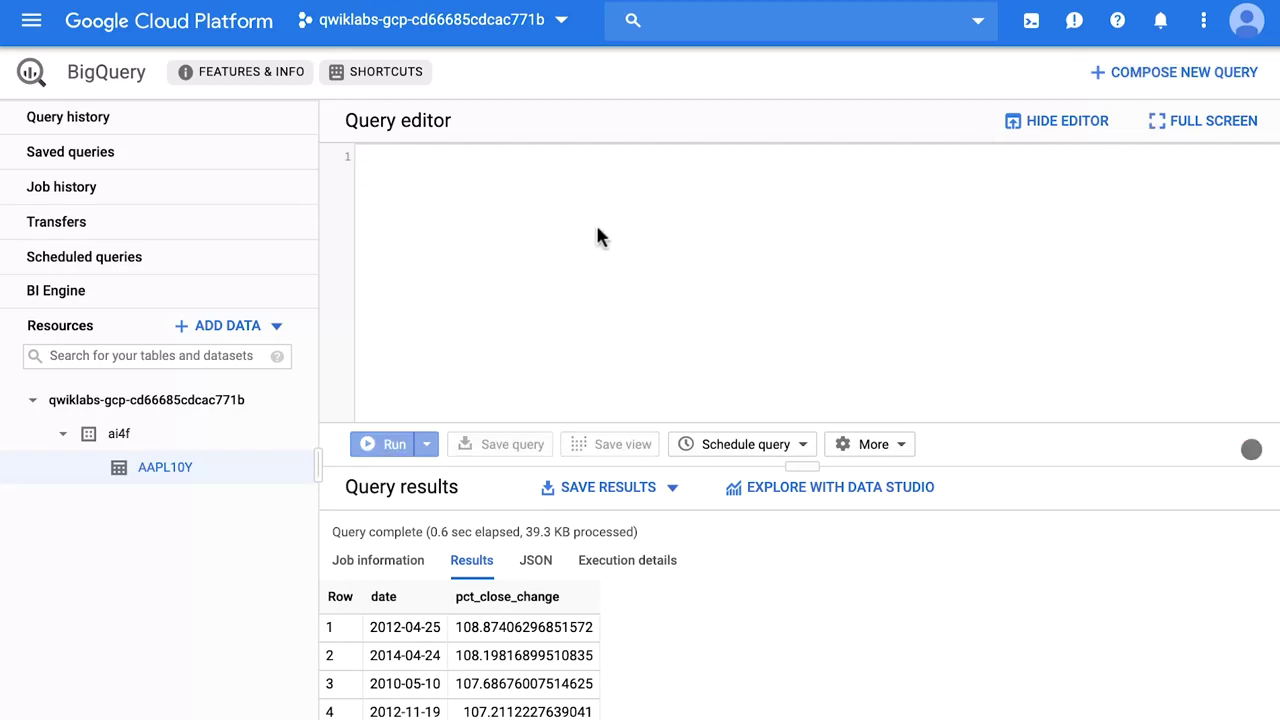
{"action": "key", "text": "ctrl+v"}
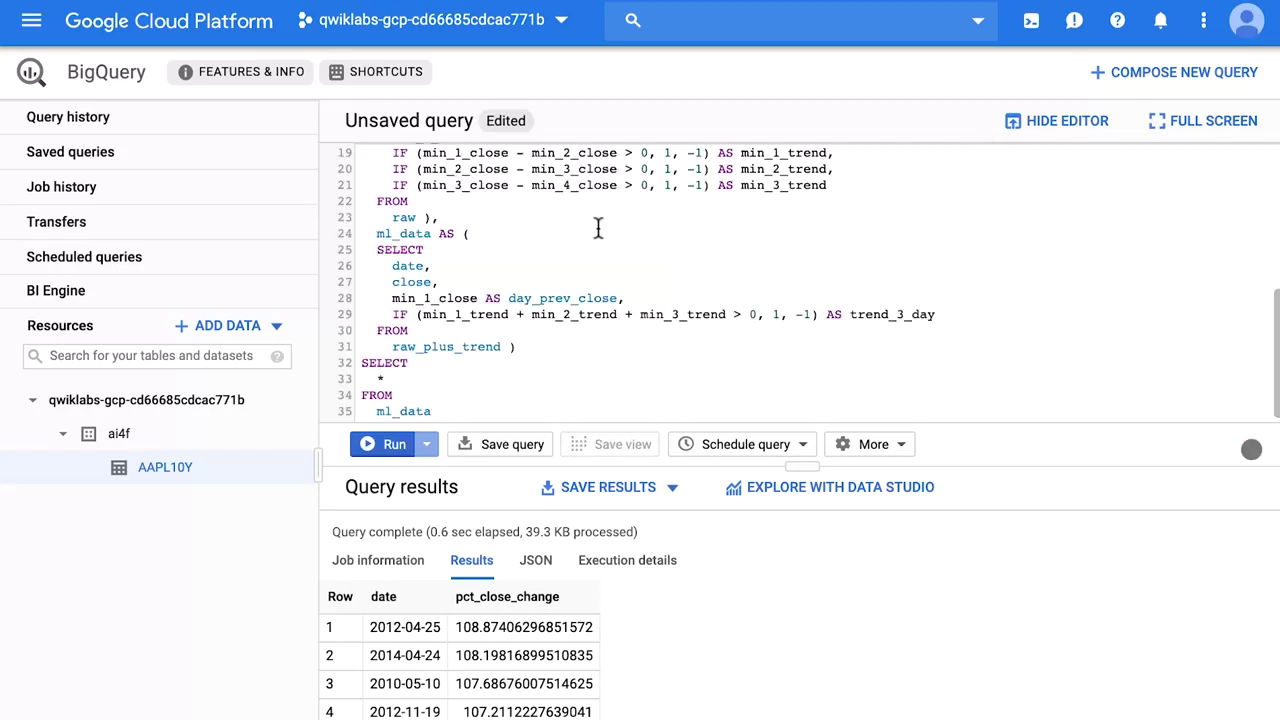
{"action": "scroll", "coordinate": [706, 240], "scroll_direction": "up", "scroll_amount": 5}
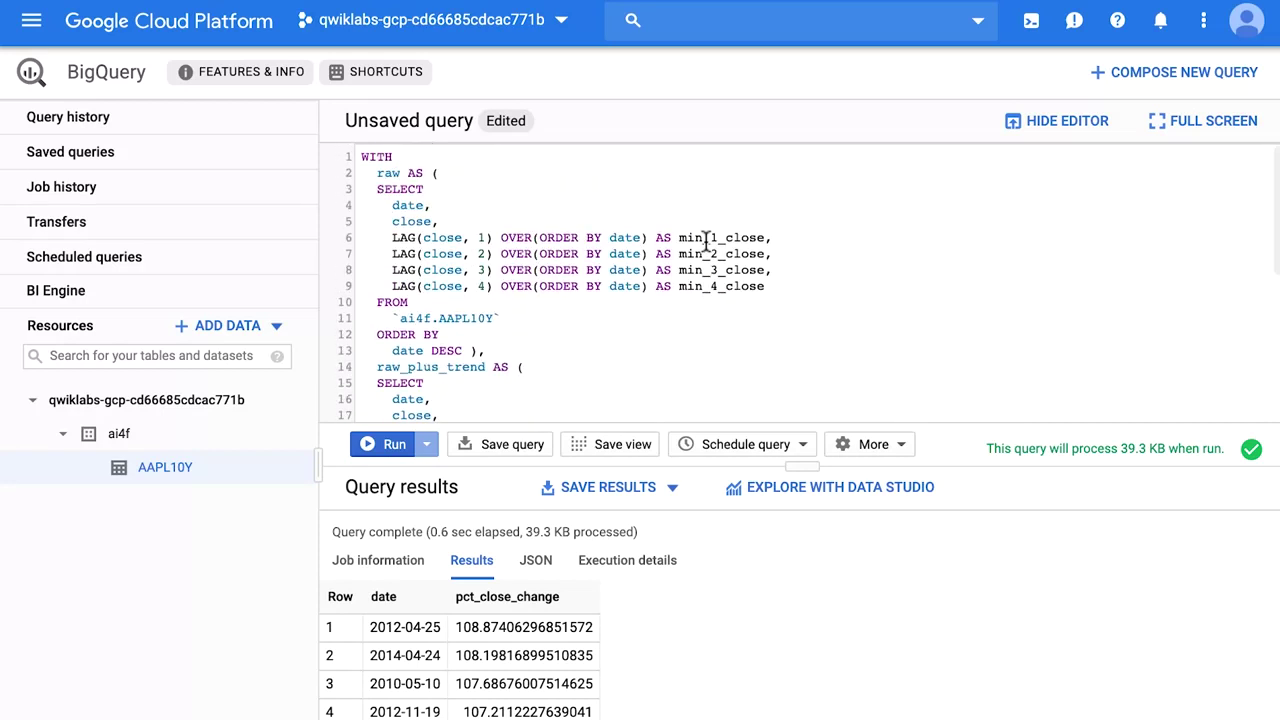
- Examine how the query derives the four lagged closes, the daily trend flags, and the day_prev_close and trend_3_day columns
{"action": "scroll", "coordinate": [908, 214], "scroll_direction": "down", "scroll_amount": 1}
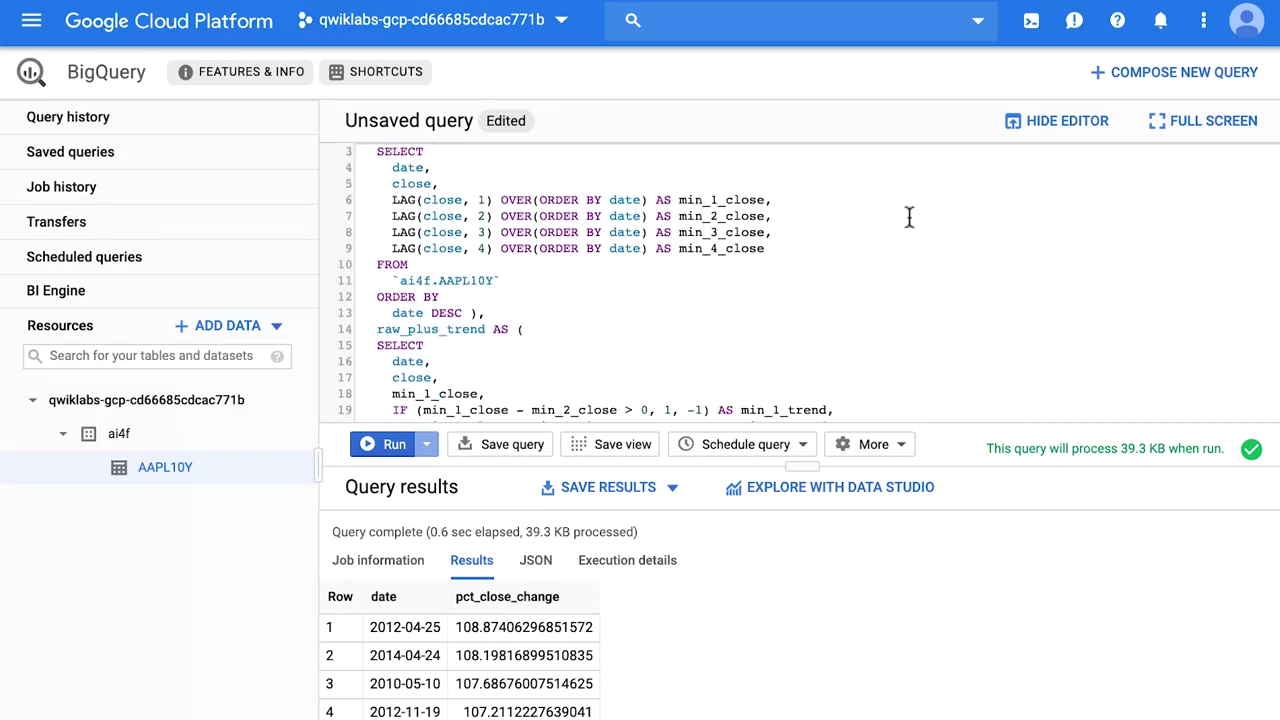
{"action": "scroll", "coordinate": [908, 214], "scroll_direction": "up", "scroll_amount": 1}
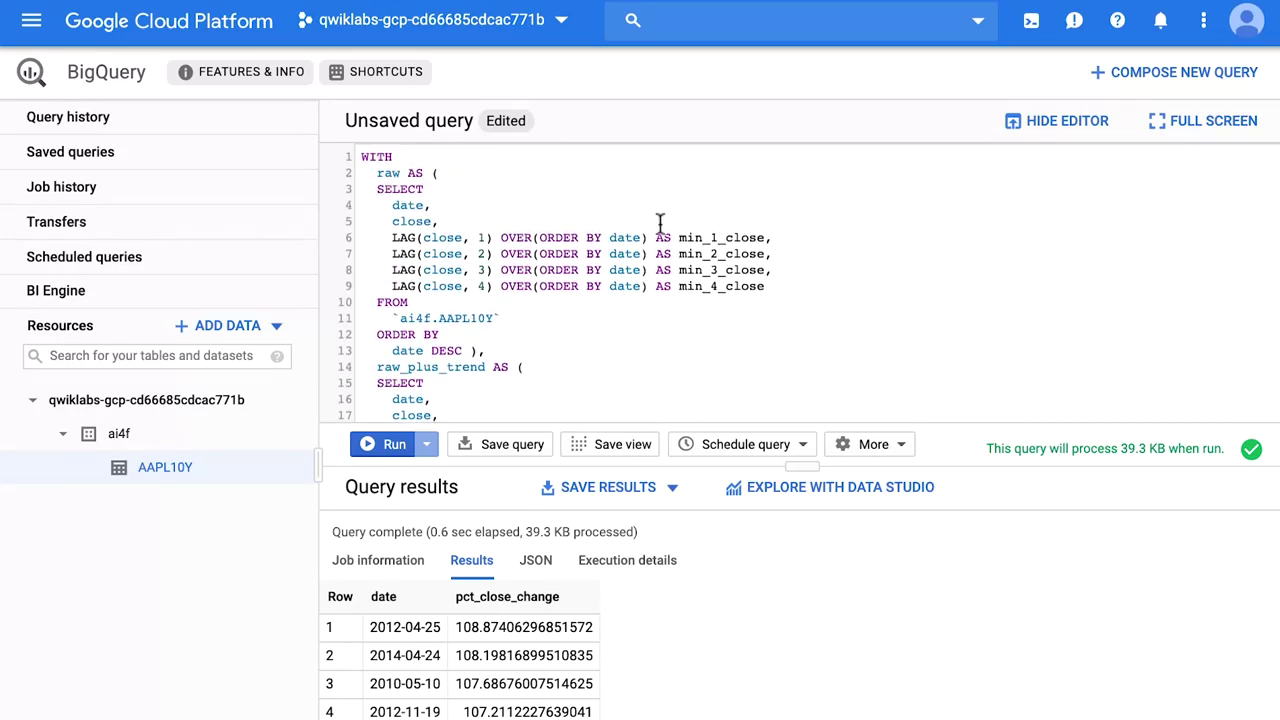
{"action": "scroll", "coordinate": [622, 272], "scroll_direction": "down", "scroll_amount": 1}
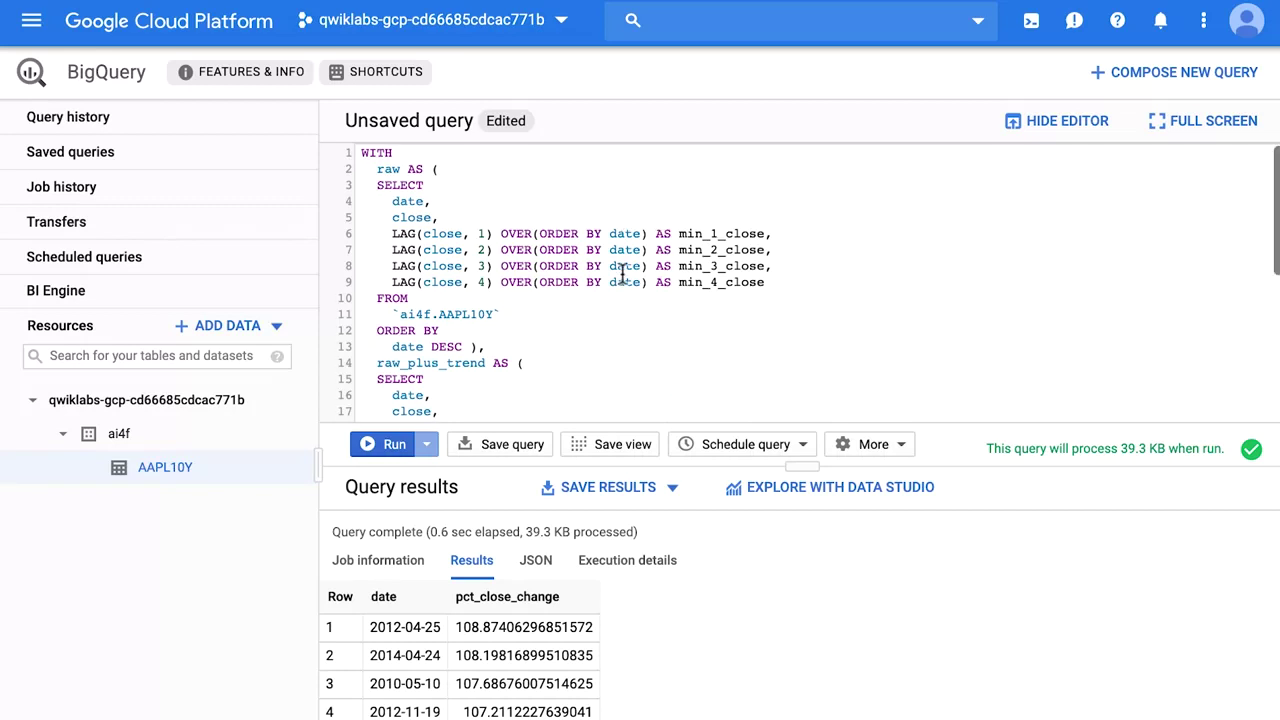
{"action": "scroll", "coordinate": [703, 290], "scroll_direction": "down", "scroll_amount": 6}
{"action": "scroll", "coordinate": [703, 290], "scroll_direction": "up", "scroll_amount": 3}
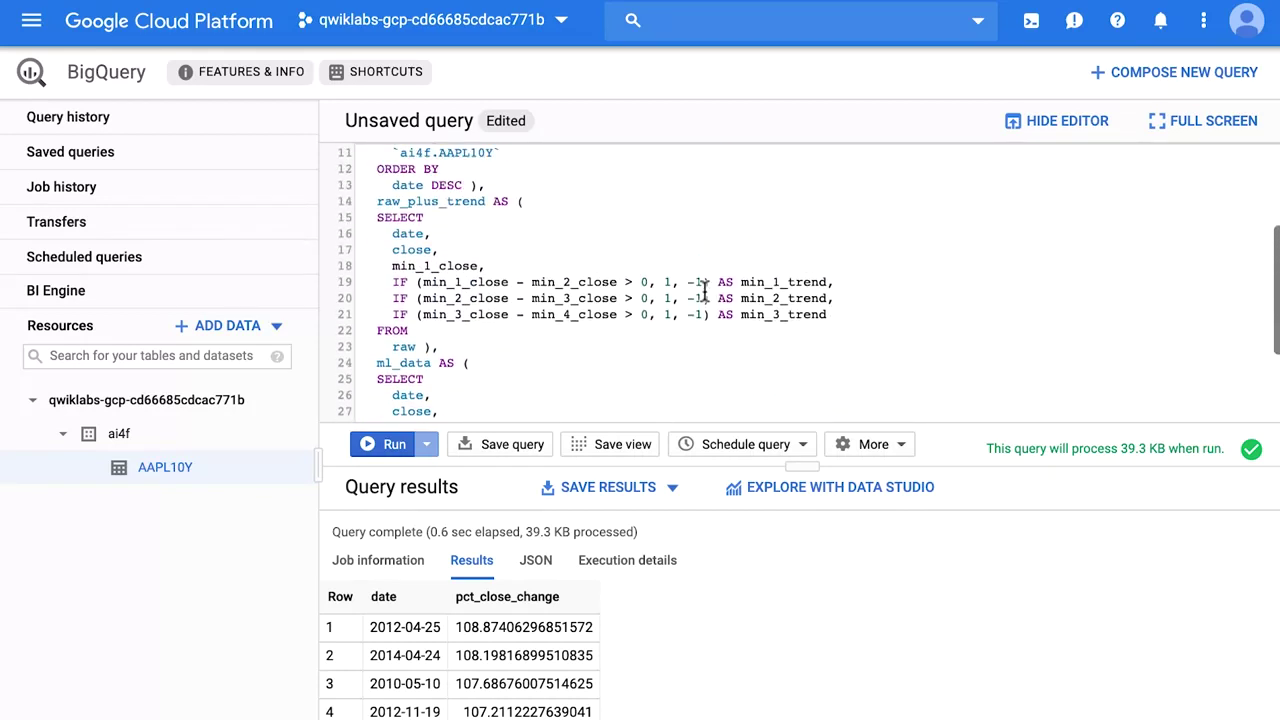
{"action": "scroll", "coordinate": [705, 292], "scroll_direction": "up", "scroll_amount": 3}
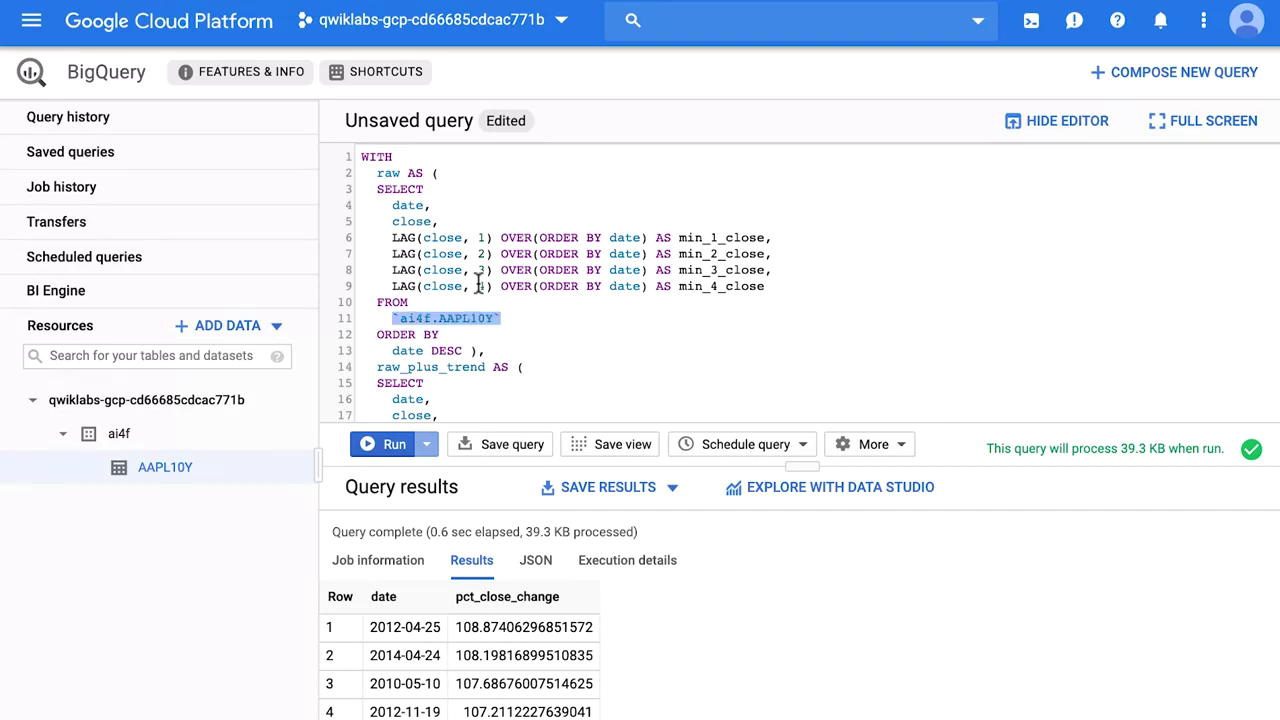
{"action": "scroll", "coordinate": [783, 312], "scroll_direction": "down", "scroll_amount": 4}
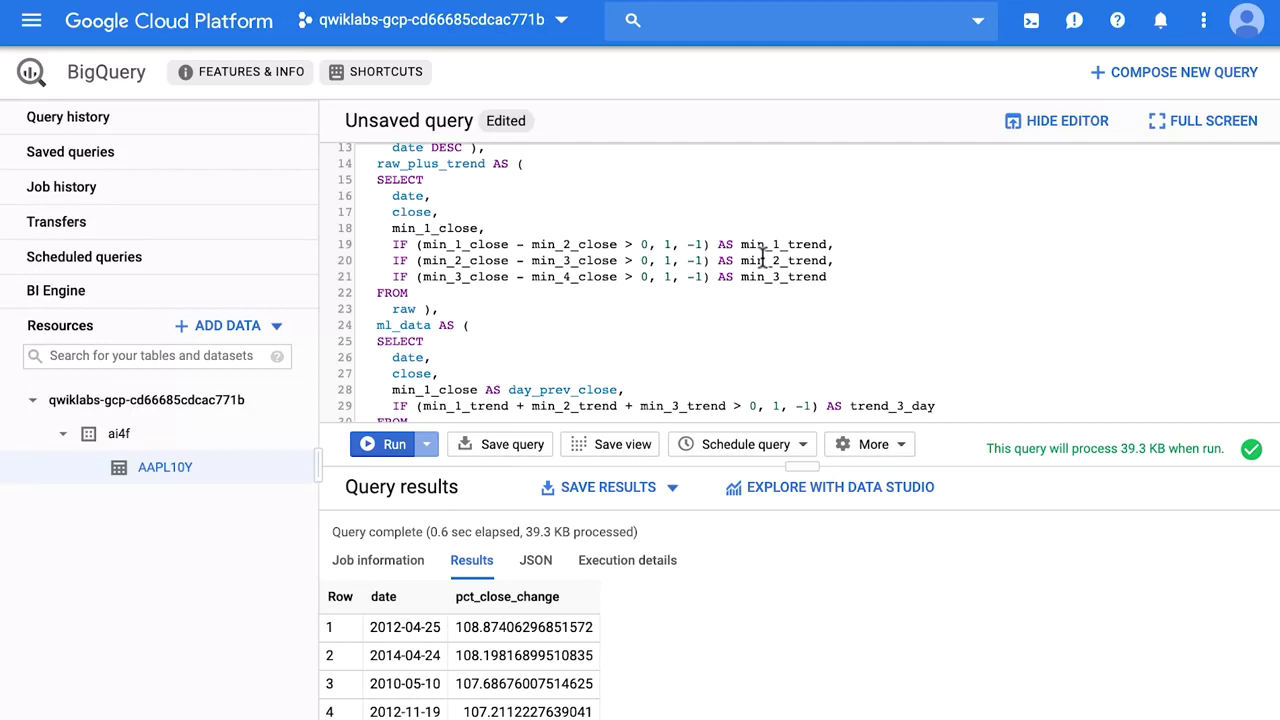
{"action": "scroll", "coordinate": [986, 223], "scroll_direction": "down", "scroll_amount": 2}
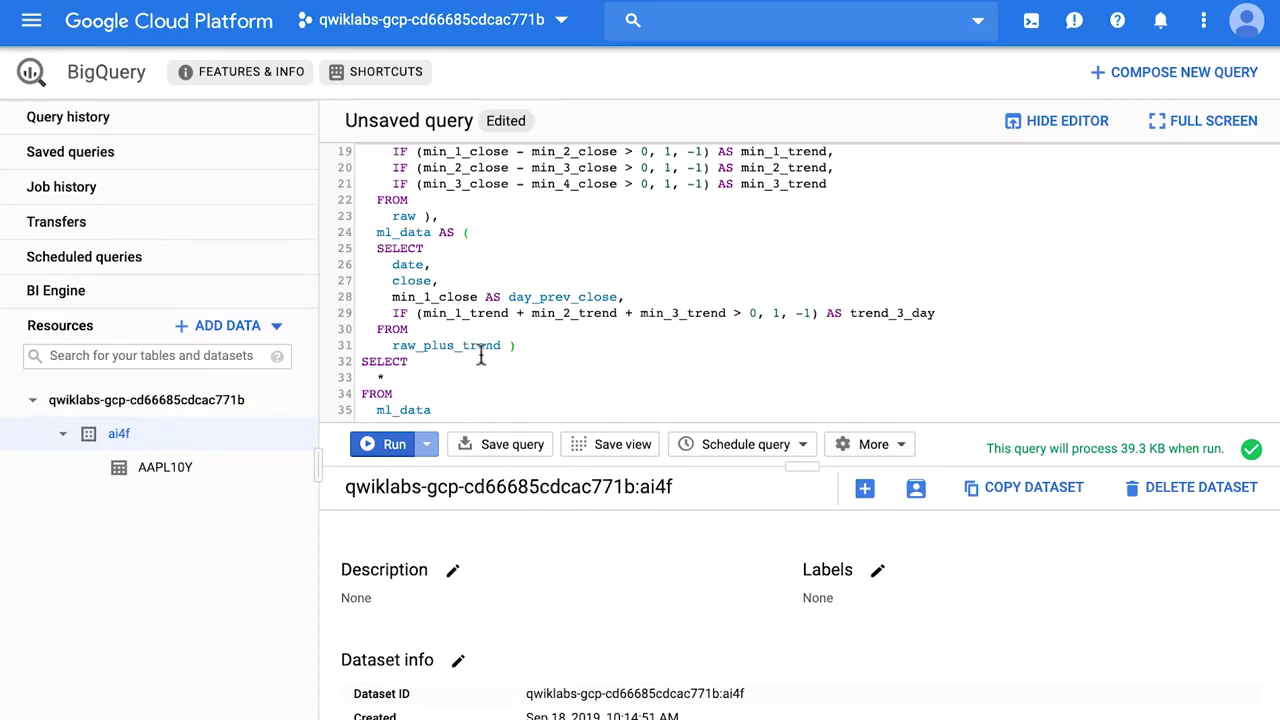
- Set the query's destination to a table named model_data in the ai4f dataset, with the Write if empty preference, and save the query settings
{"action": "left_click", "coordinate": [863, 450]}
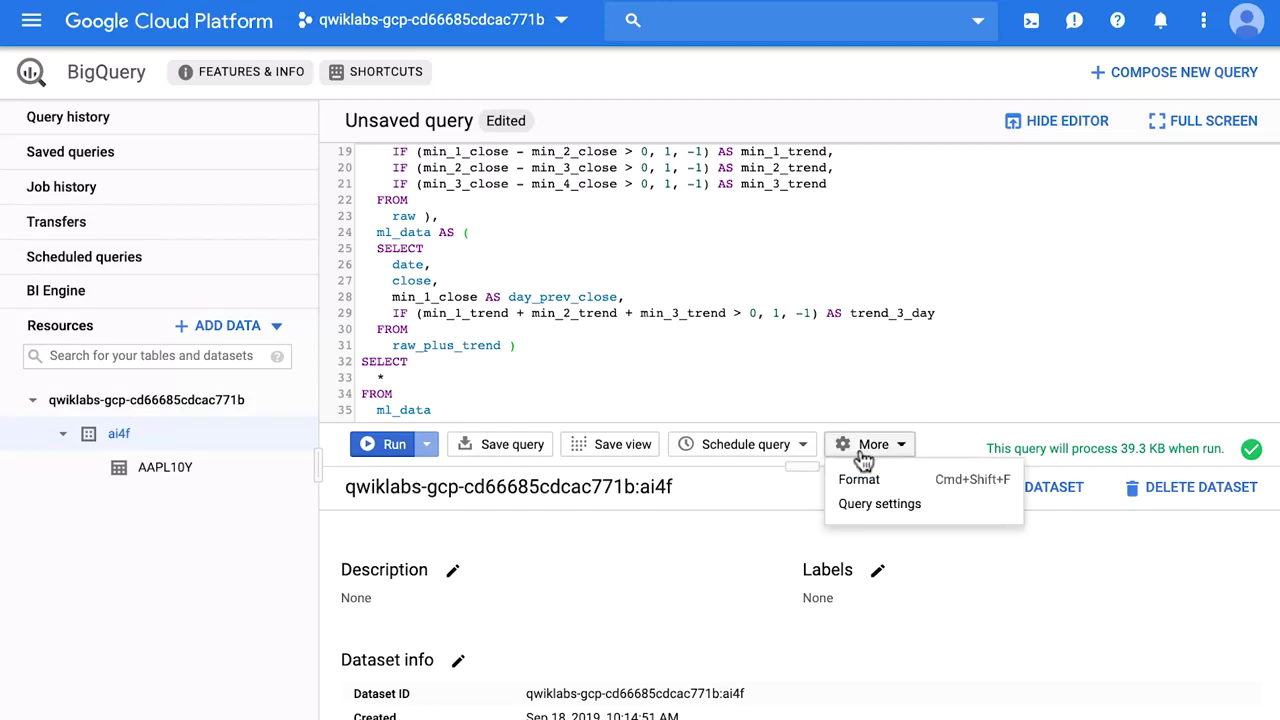
{"action": "left_click", "coordinate": [881, 504]}
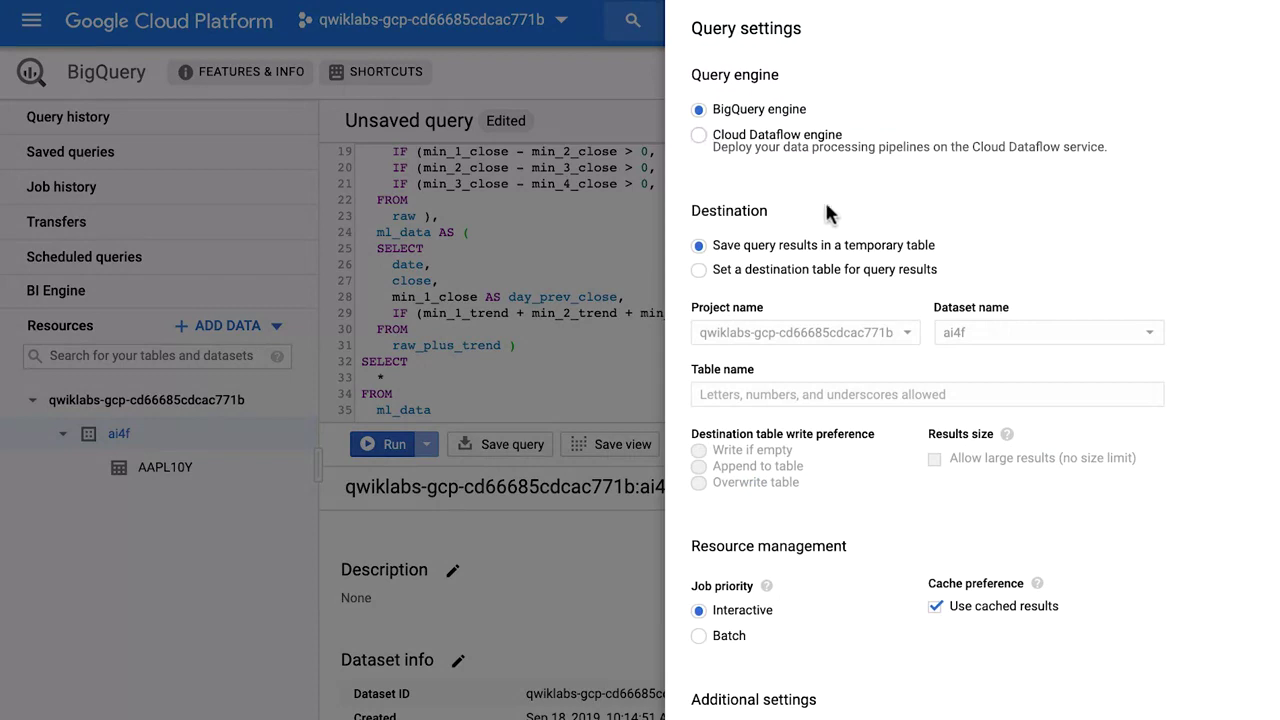
{"action": "left_click", "coordinate": [698, 270]}
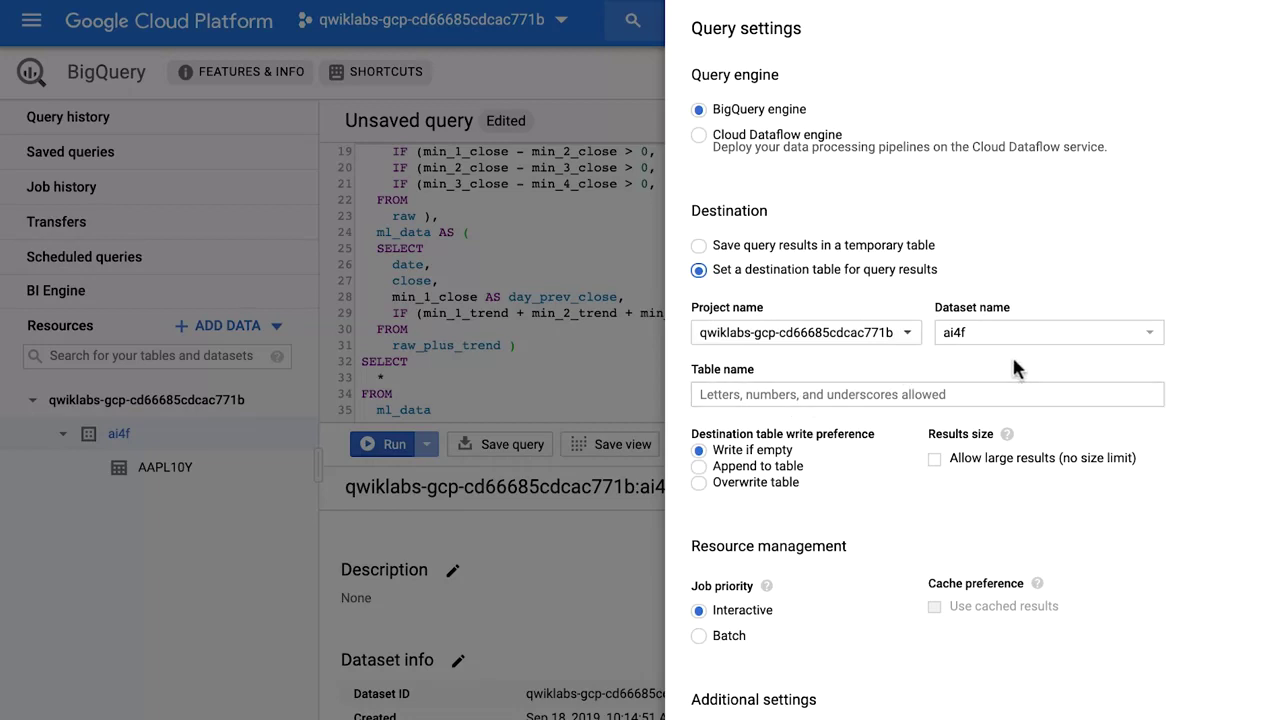
{"action": "left_click", "coordinate": [765, 398]}
{"action": "type", "text": "model_data"}
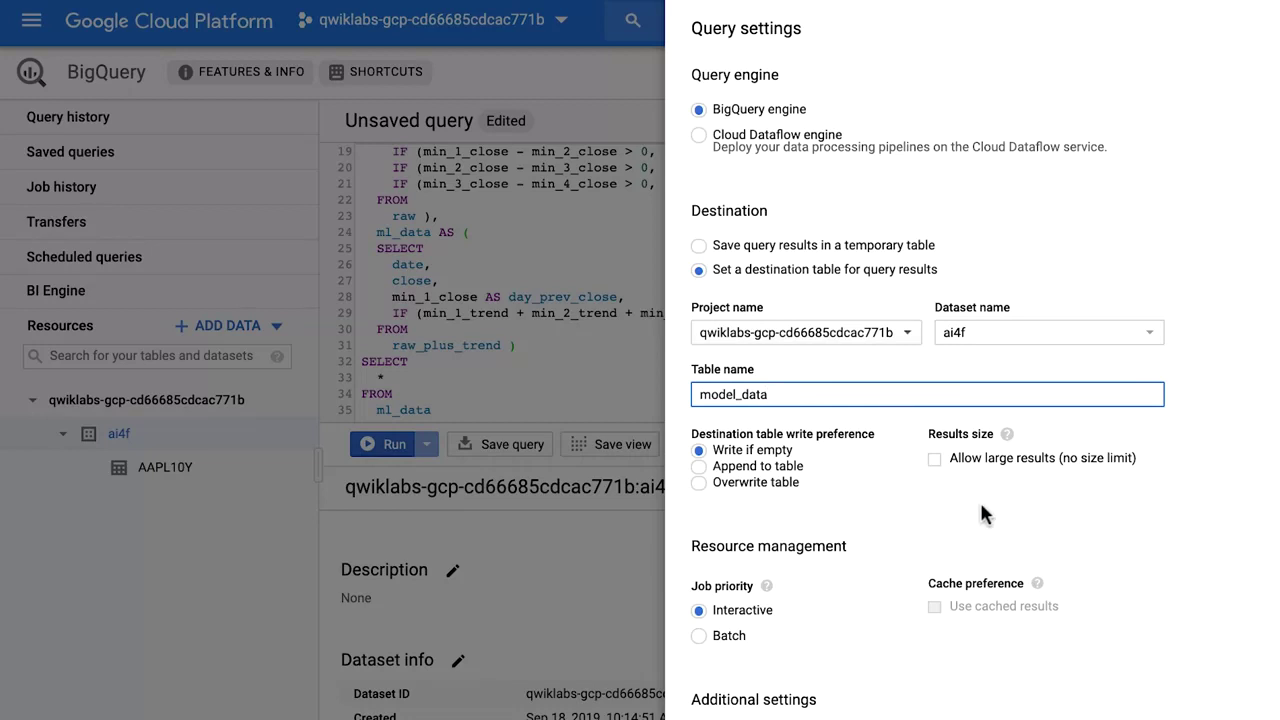
{"action": "scroll", "coordinate": [942, 558], "scroll_direction": "down", "scroll_amount": 2}
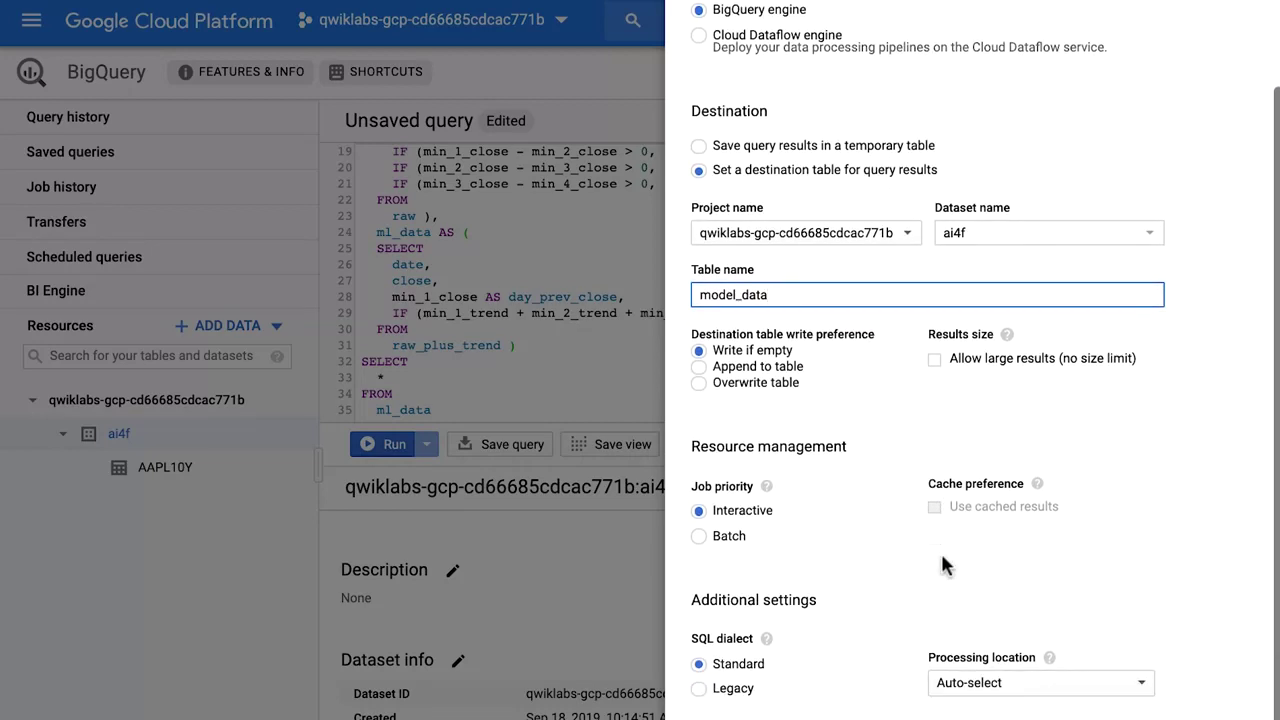
{"action": "left_click", "coordinate": [716, 716]}
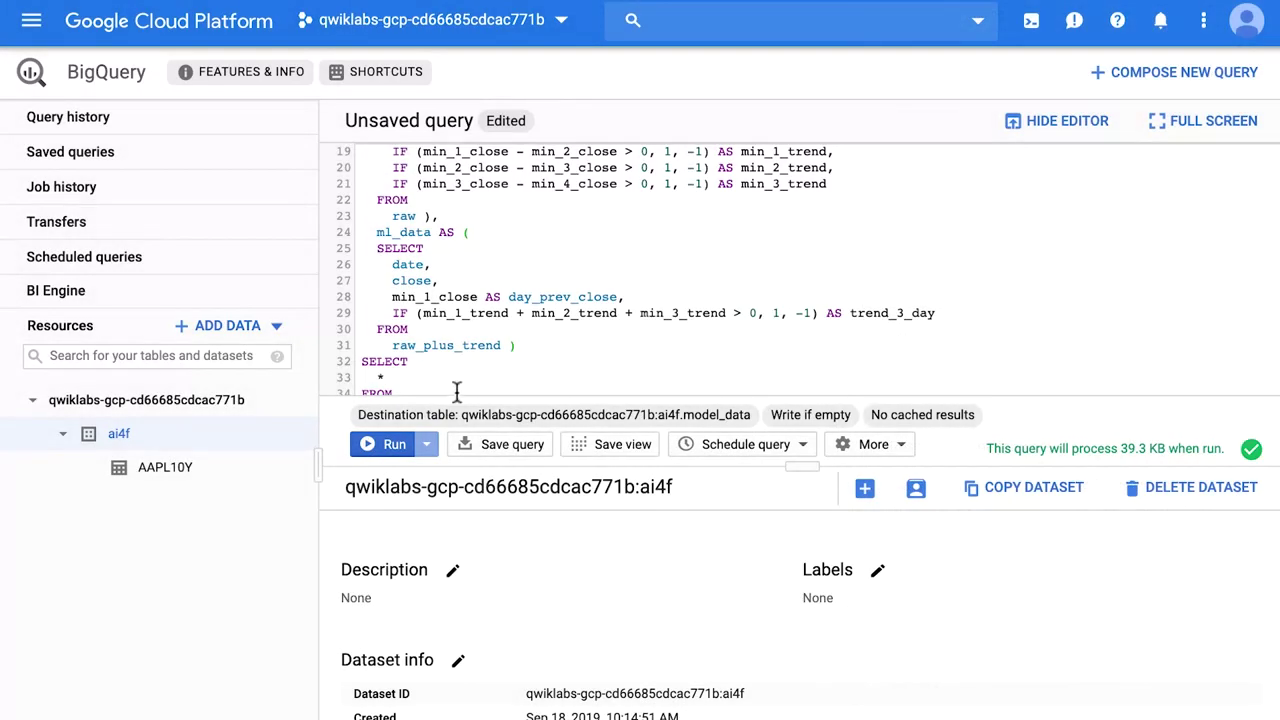
- Run the ml_data query to write the model_data table and look through the date, close, day_prev_close and trend_3_day result rows
{"action": "left_click", "coordinate": [385, 445]}
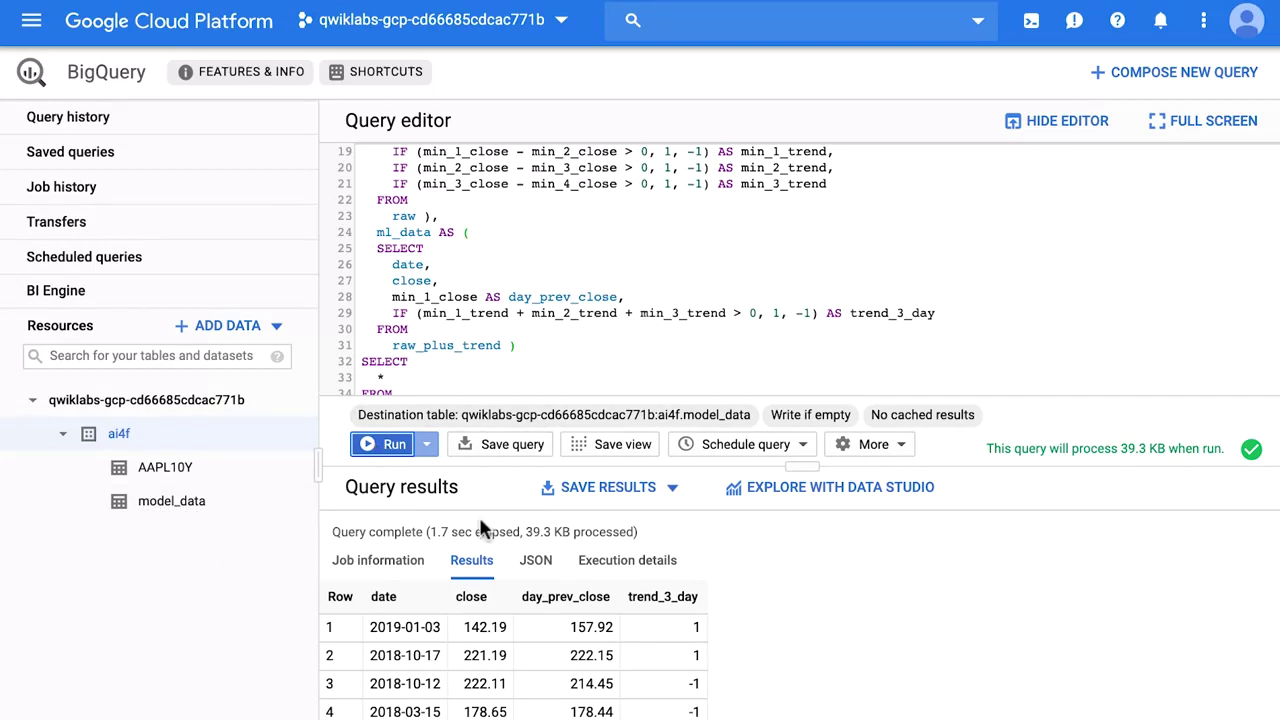
{"action": "scroll", "coordinate": [705, 643], "scroll_direction": "down", "scroll_amount": 2}
{"action": "scroll", "coordinate": [775, 673], "scroll_direction": "down", "scroll_amount": 2}
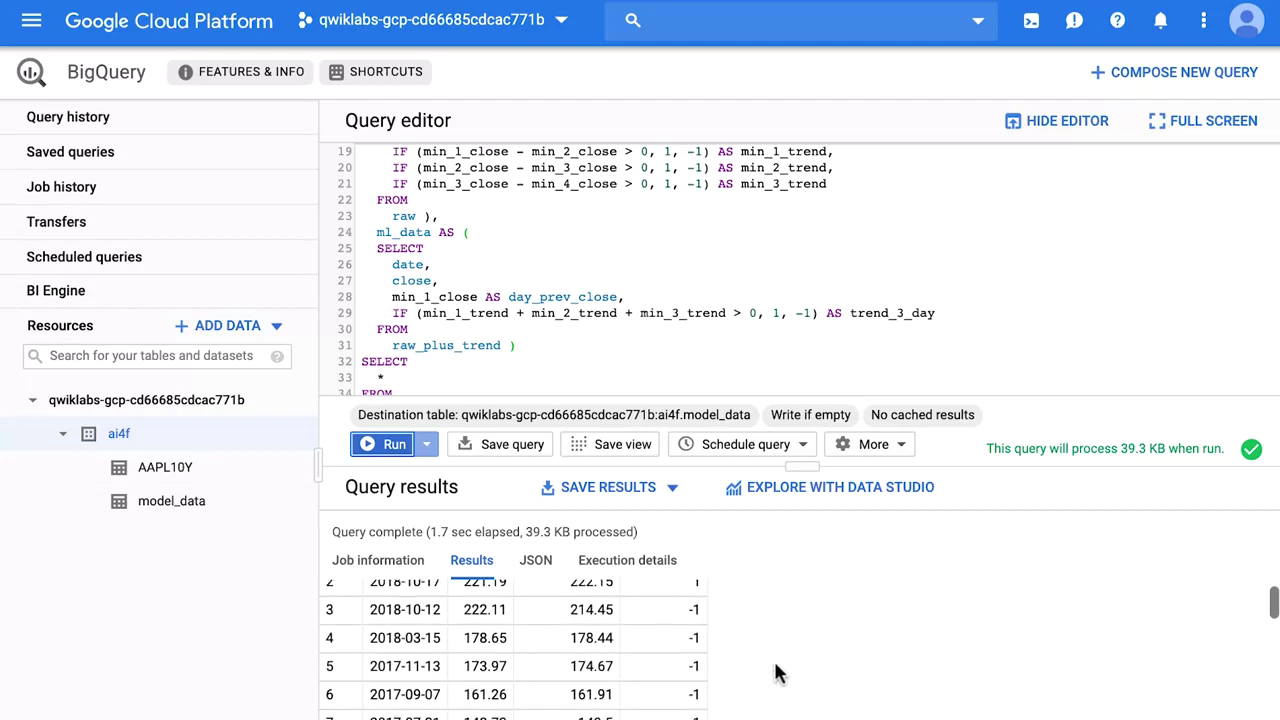
{"action": "scroll", "coordinate": [775, 673], "scroll_direction": "down", "scroll_amount": 6}
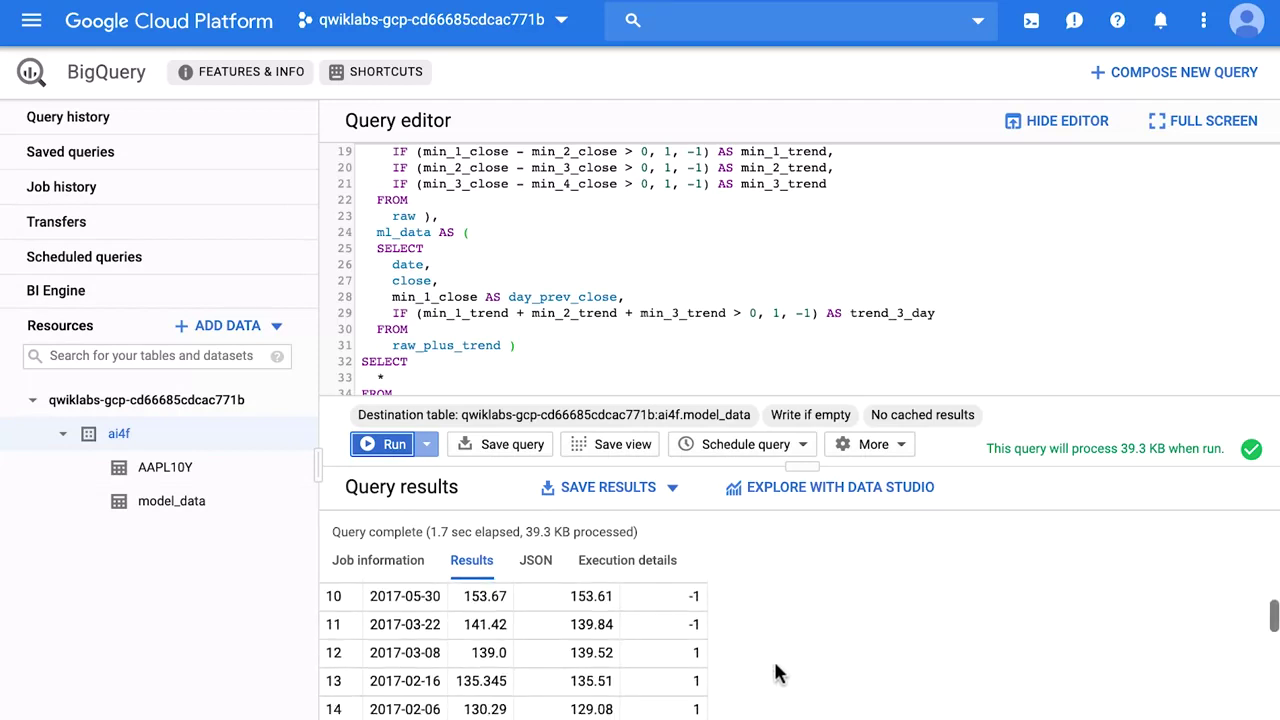
{"action": "scroll", "coordinate": [1000, 197], "scroll_direction": "down", "scroll_amount": 1}
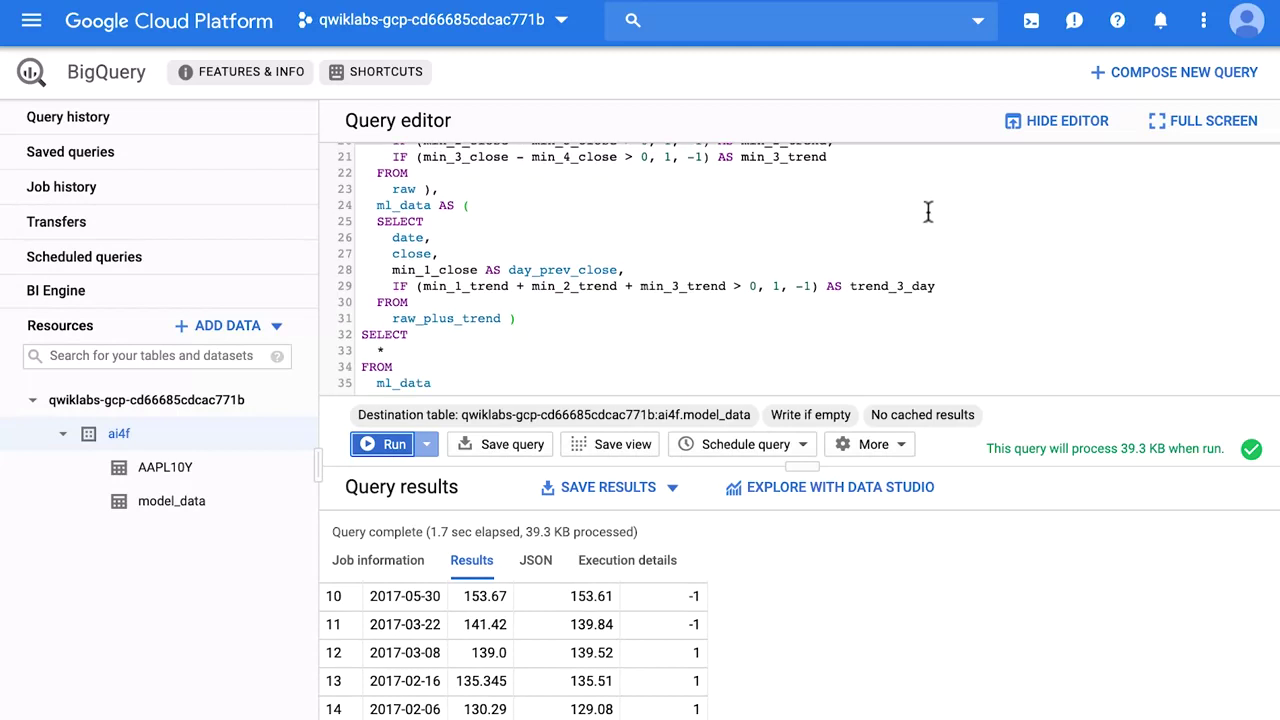
- Compose and run a query creating linear_reg model `ai4f.aapl_model` from date, close, day_prev_close and trend_3_day in `ai4f.model_data`, label close, seq split on date, eval fraction 0.3
{"action": "left_click", "coordinate": [1163, 78]}
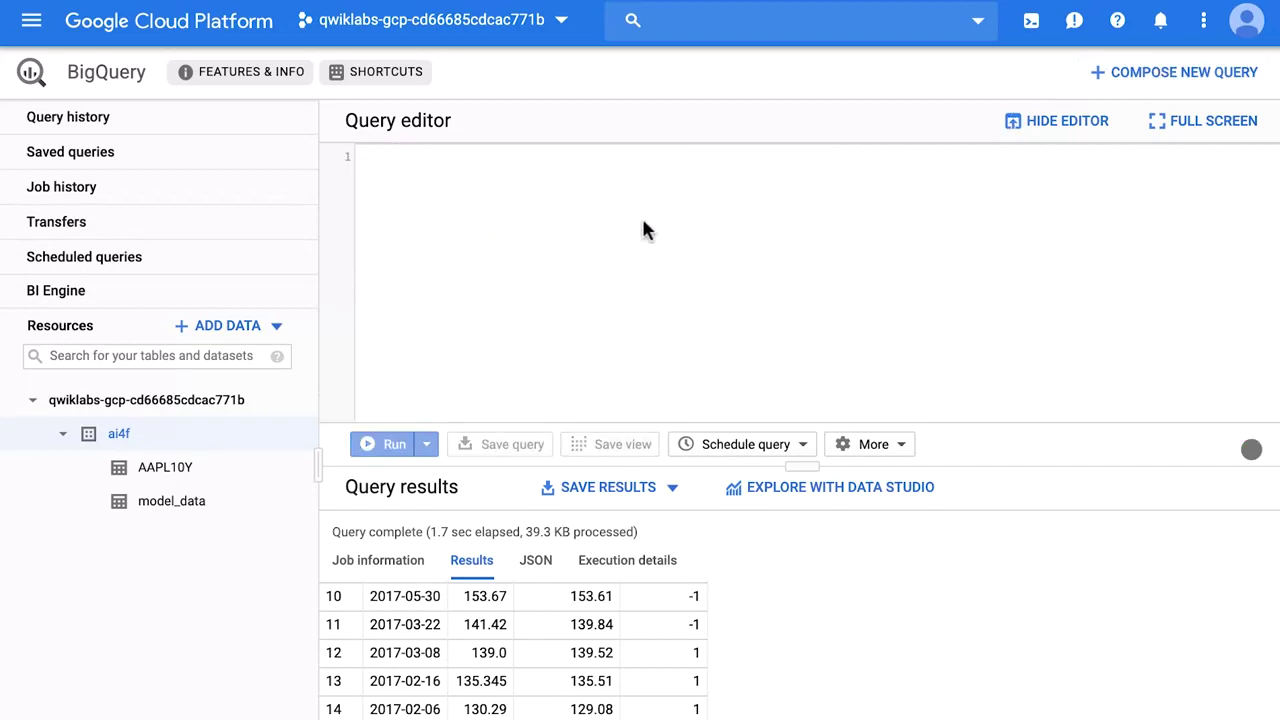
{"action": "type", "text": "CREATE OR REPLACE MODEL `ai4f.aapl_model` OPTIONS   ( model_type='linear_reg',     input_label_cols=['close'],     data_split_method='seq',     data_split_eval_fraction=0.3,     data_split_col='date') AS SELECT   date,   close,   day_prev_close,   trend_3_day FROM   `ai4f.model_data`"}
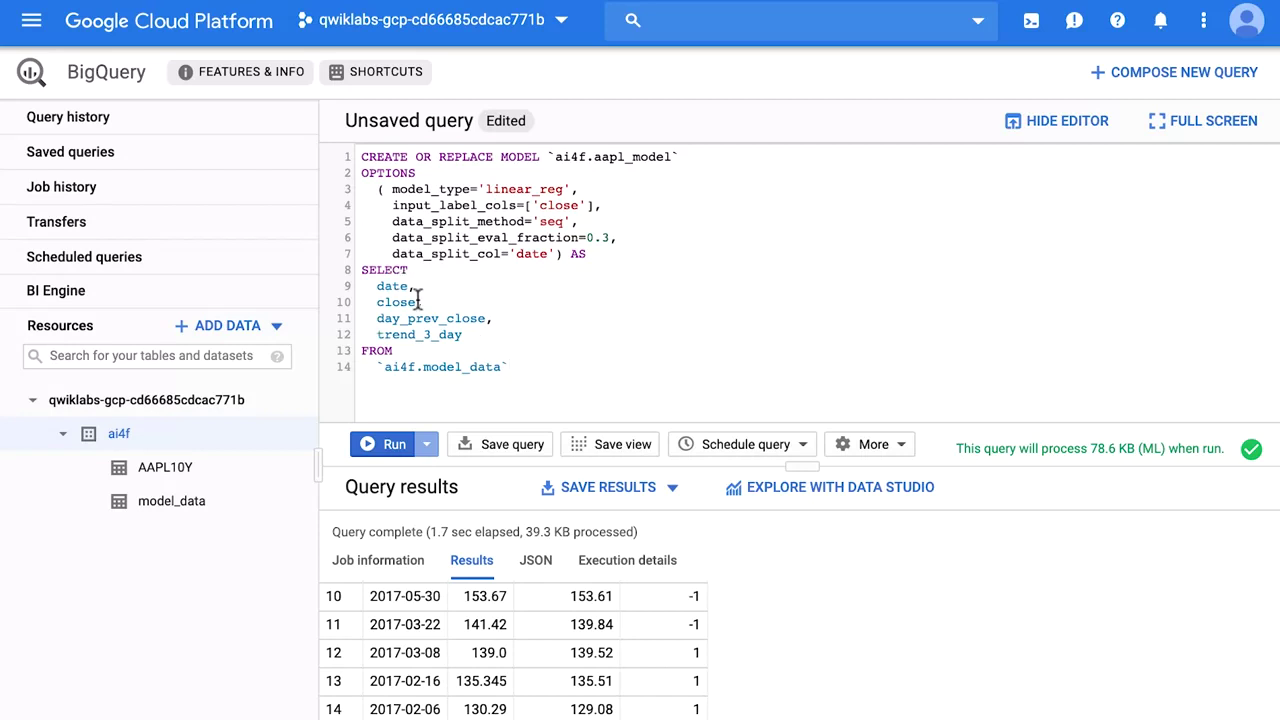
{"action": "key", "text": "shift+Home"}
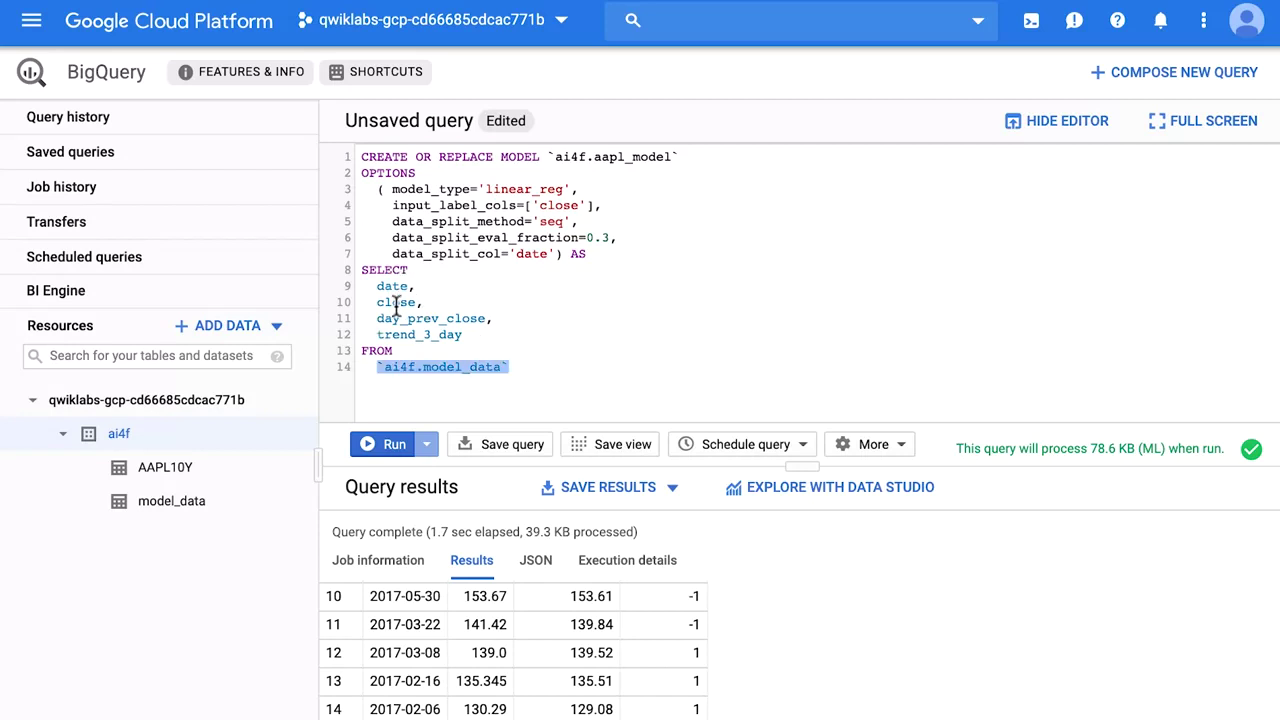
{"action": "left_click", "coordinate": [392, 447]}
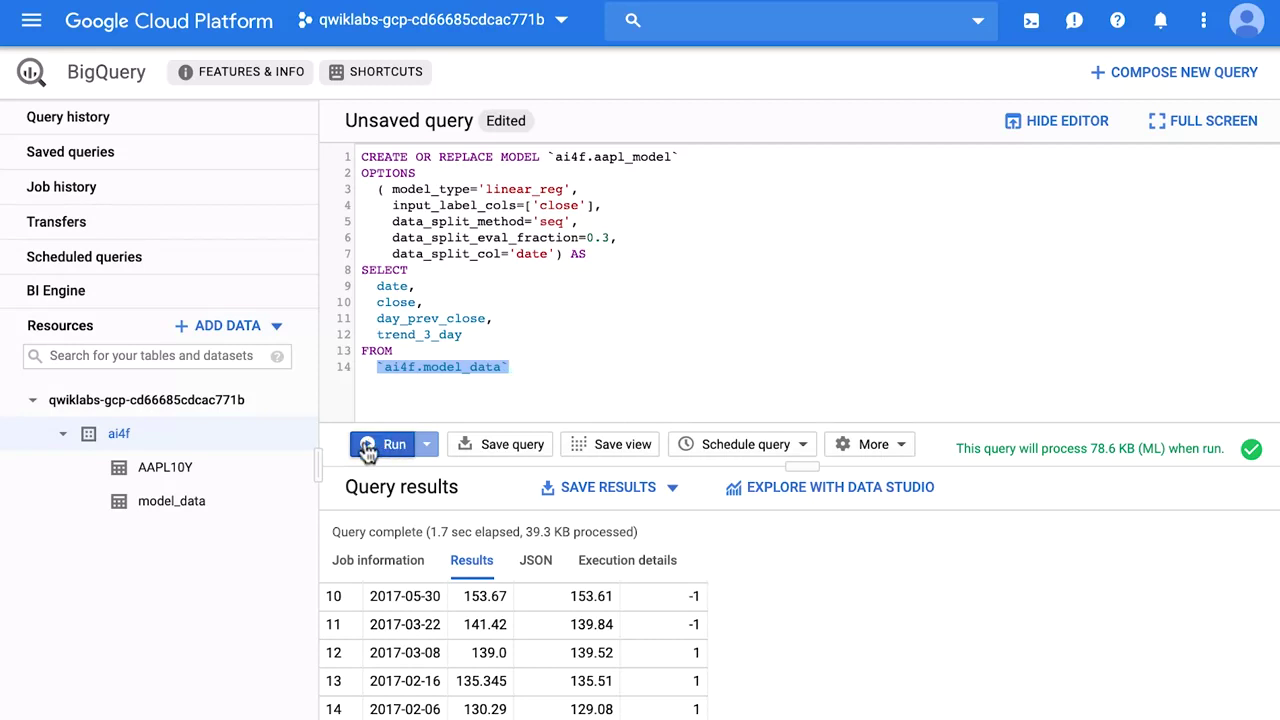
{"action": "left_click", "coordinate": [382, 447]}
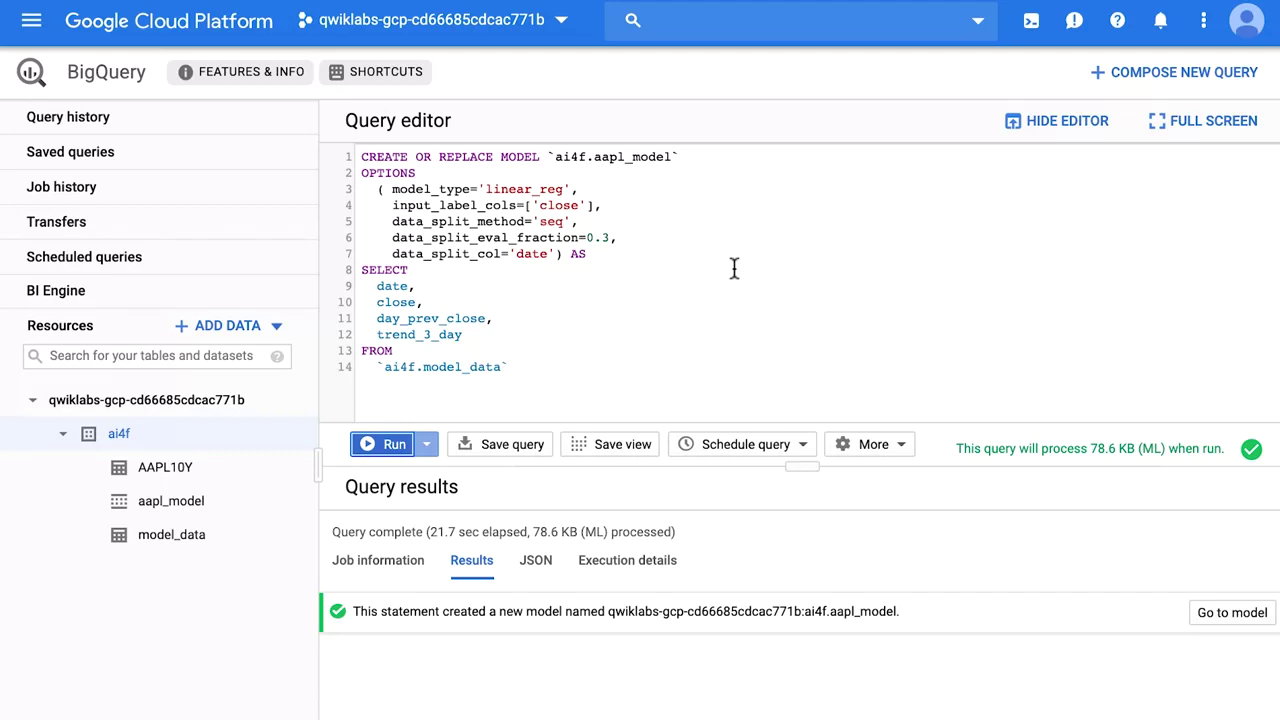
- Compose and run a new query that selects all columns from ML.EVALUATE for the model `ai4f.aapl_model`
{"action": "left_click", "coordinate": [1137, 88]}
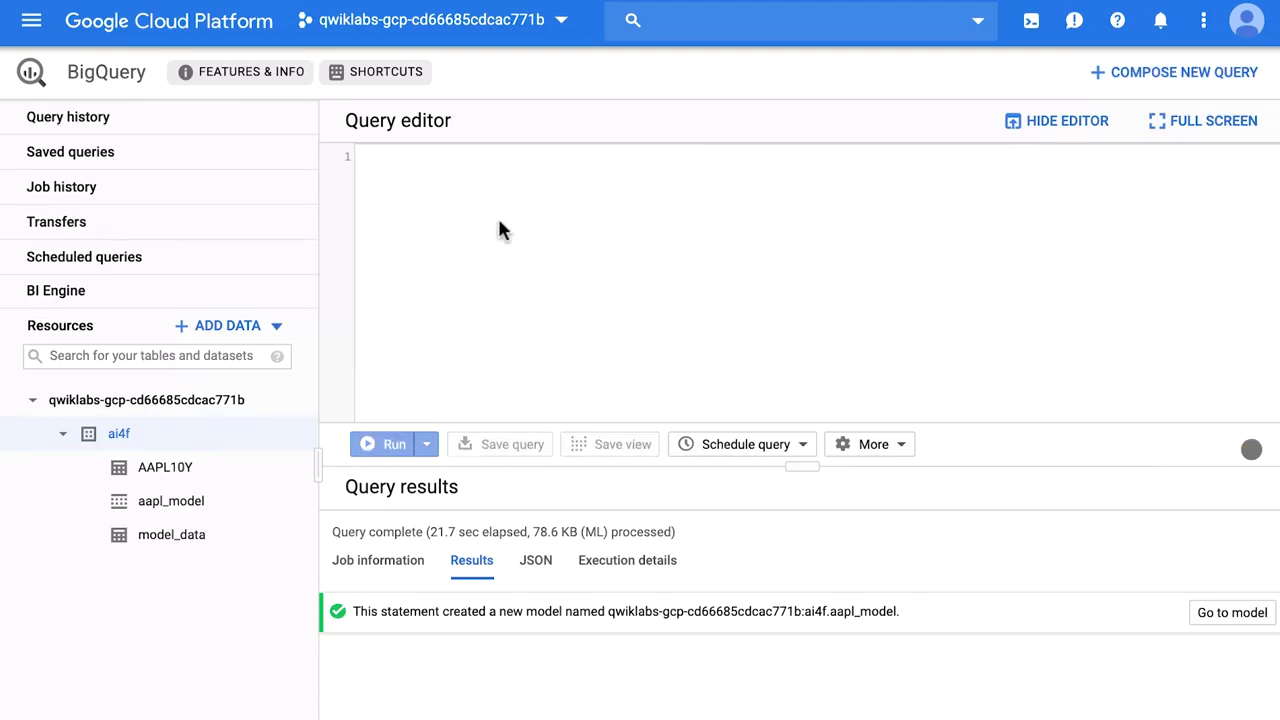
{"action": "type", "text": "SELECT * FROM ML.EVALUATE(MODEL `ai4f.aapl_model`)"}
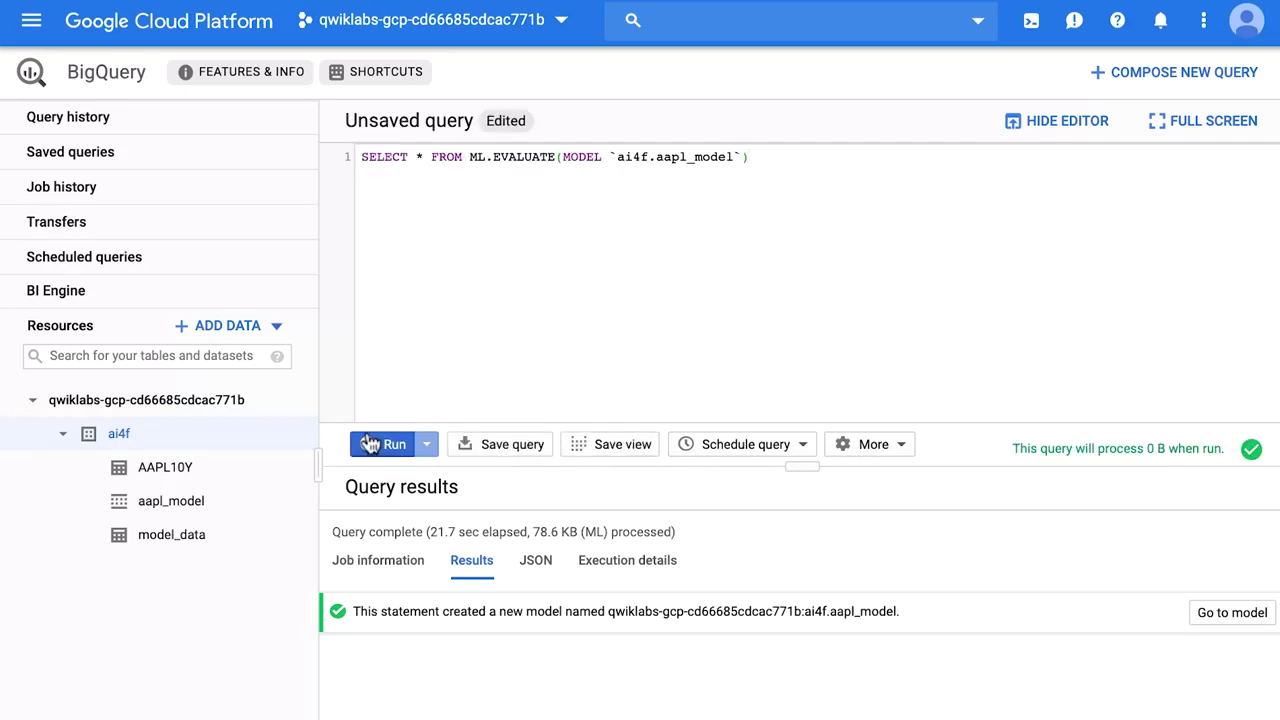
{"action": "left_click", "coordinate": [381, 447]}
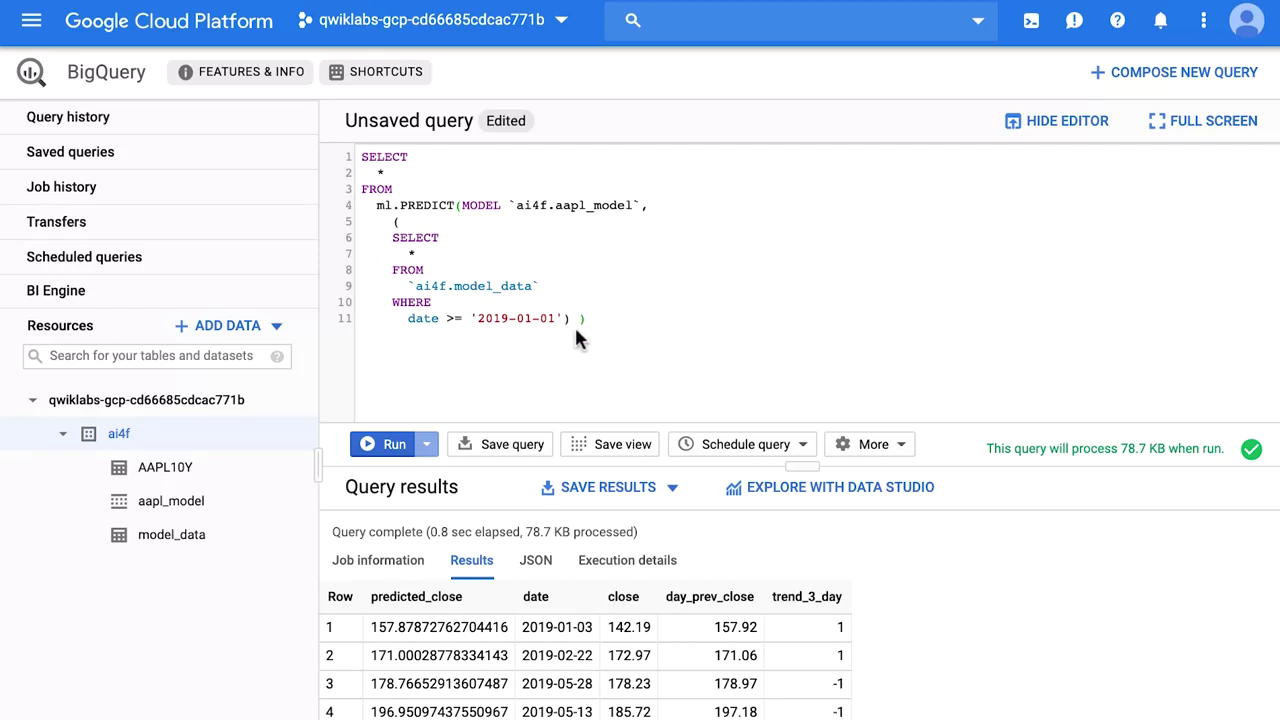
- Run the ml.PREDICT query for `ai4f.aapl_model` on `ai4f.model_data` rows with date >= '2019-01-01', and compare predicted_close with close across the result rows
{"action": "left_click", "coordinate": [395, 443]}
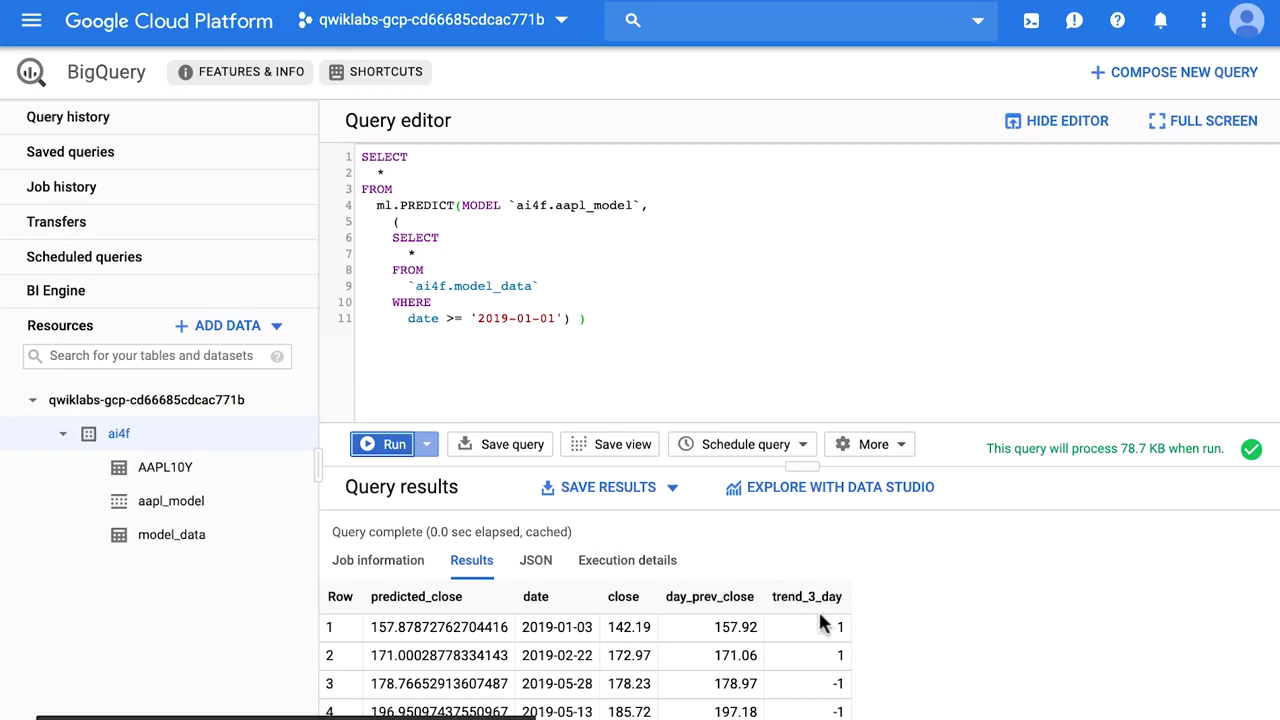
{"action": "scroll", "coordinate": [818, 609], "scroll_direction": "down", "scroll_amount": 1}
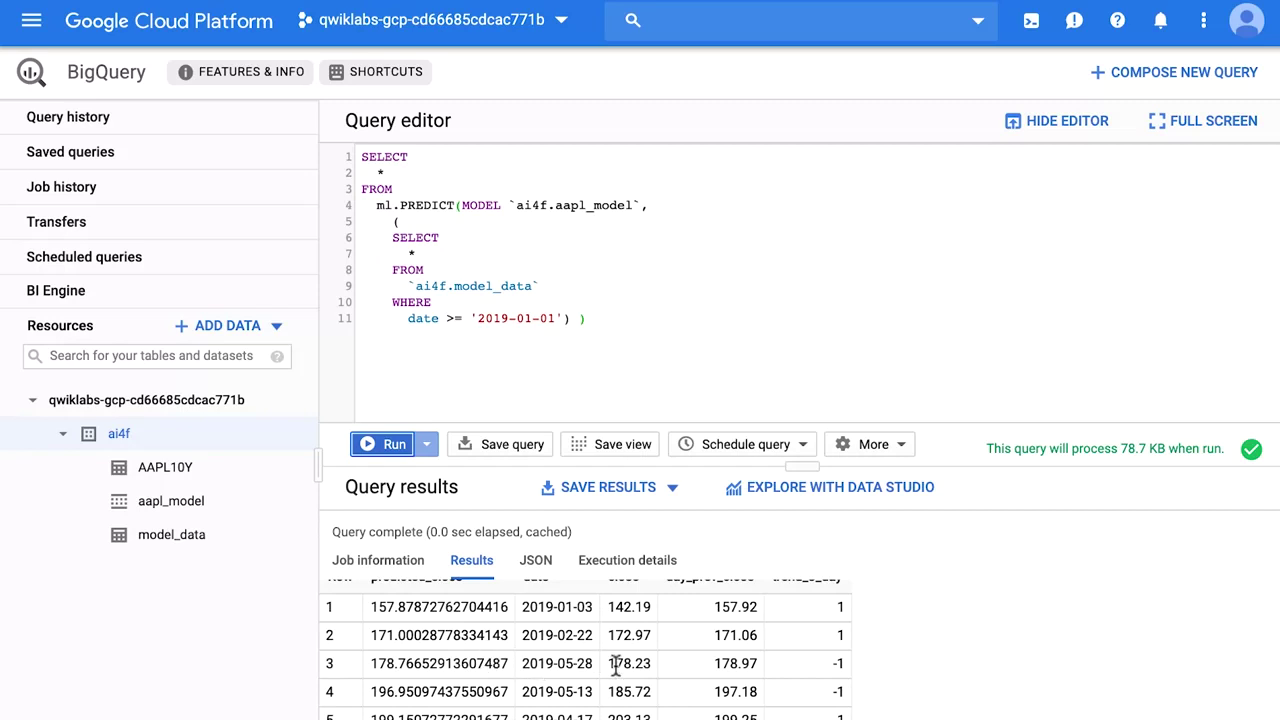
{"action": "scroll", "coordinate": [615, 665], "scroll_direction": "down", "scroll_amount": 2}
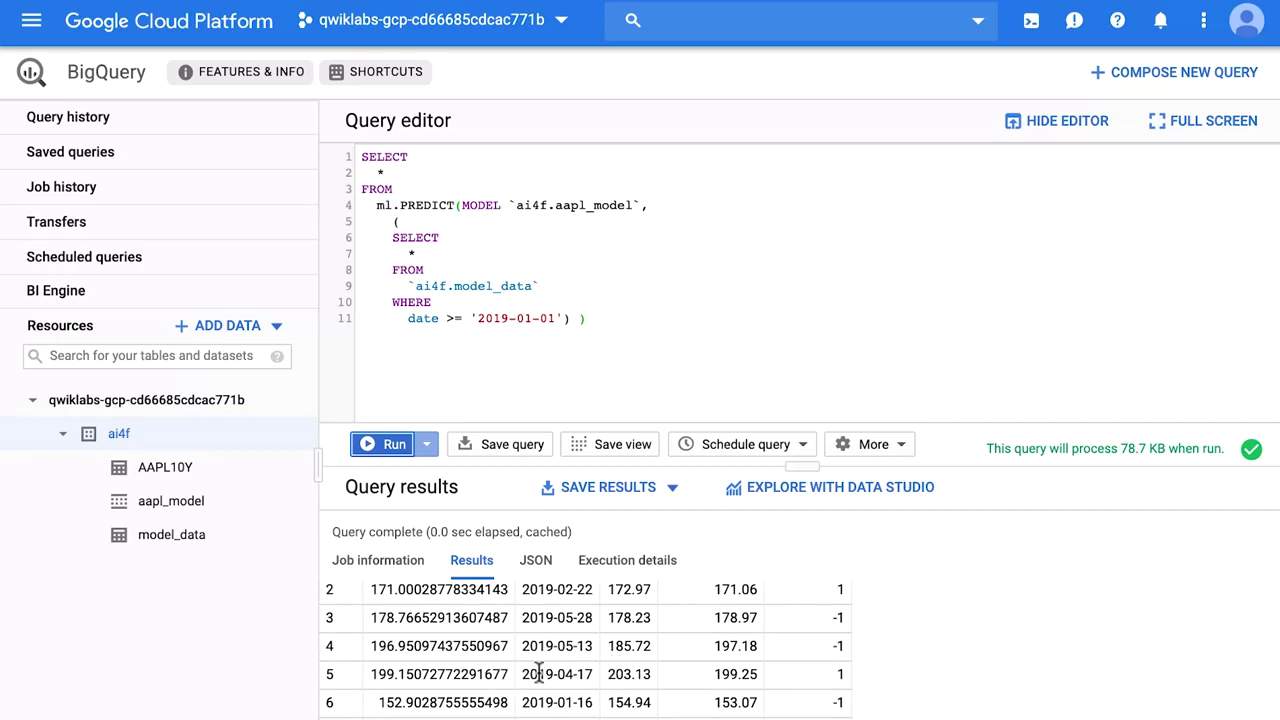
{"action": "scroll", "coordinate": [540, 672], "scroll_direction": "down", "scroll_amount": 3}
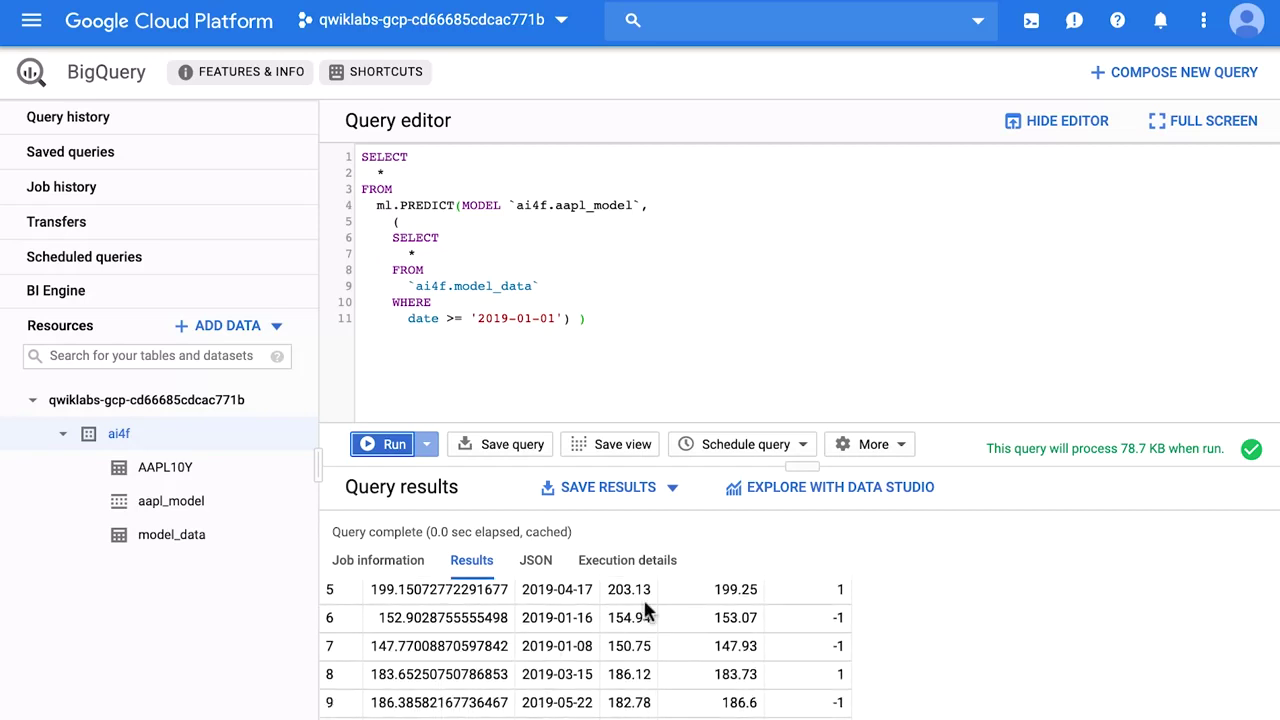
{"action": "scroll", "coordinate": [645, 610], "scroll_direction": "down", "scroll_amount": 2}
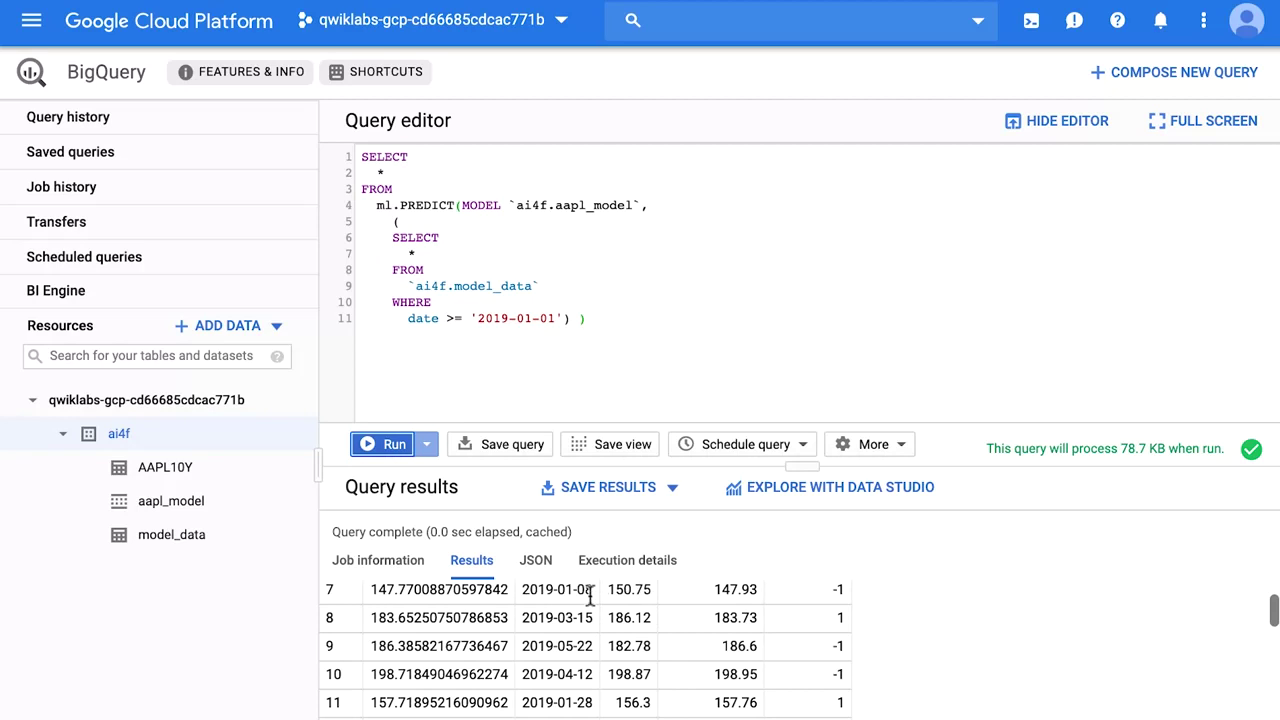